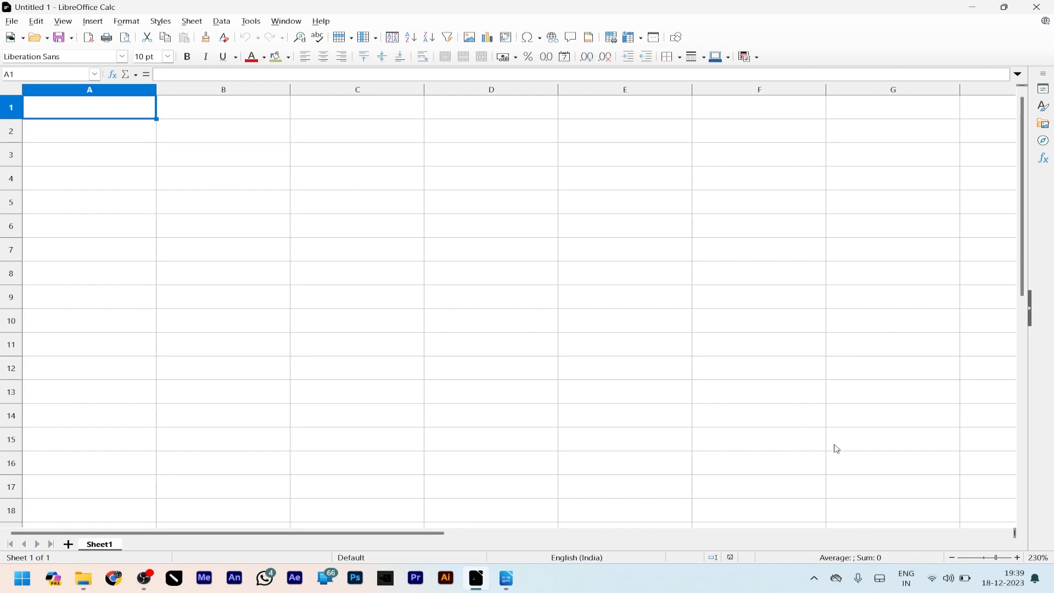
Look through the available fonts and font sizes for cell B2 without changing either.
click(1018, 557)
click(1019, 558)
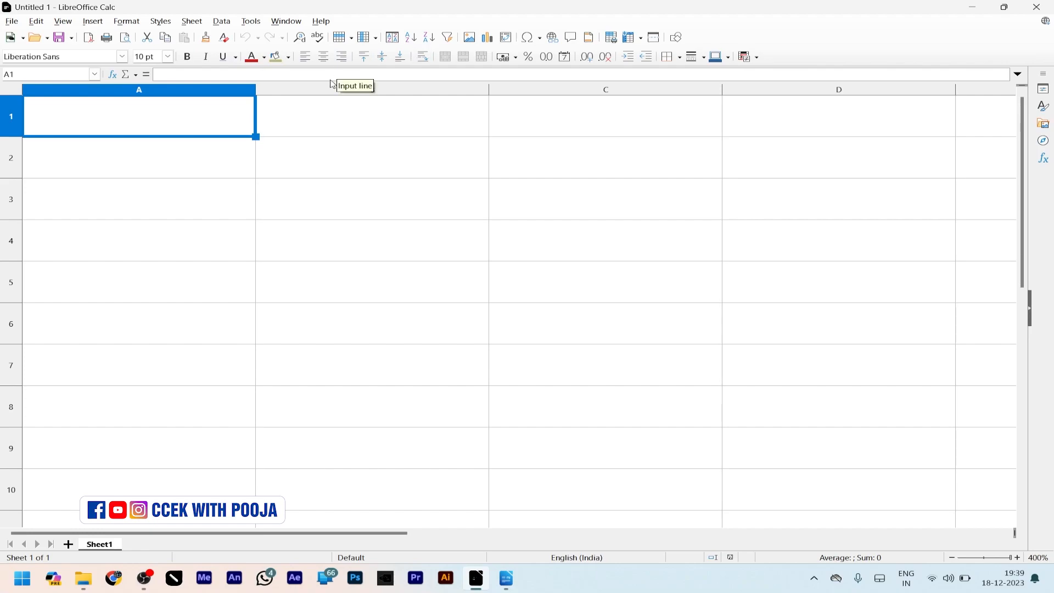
click(336, 165)
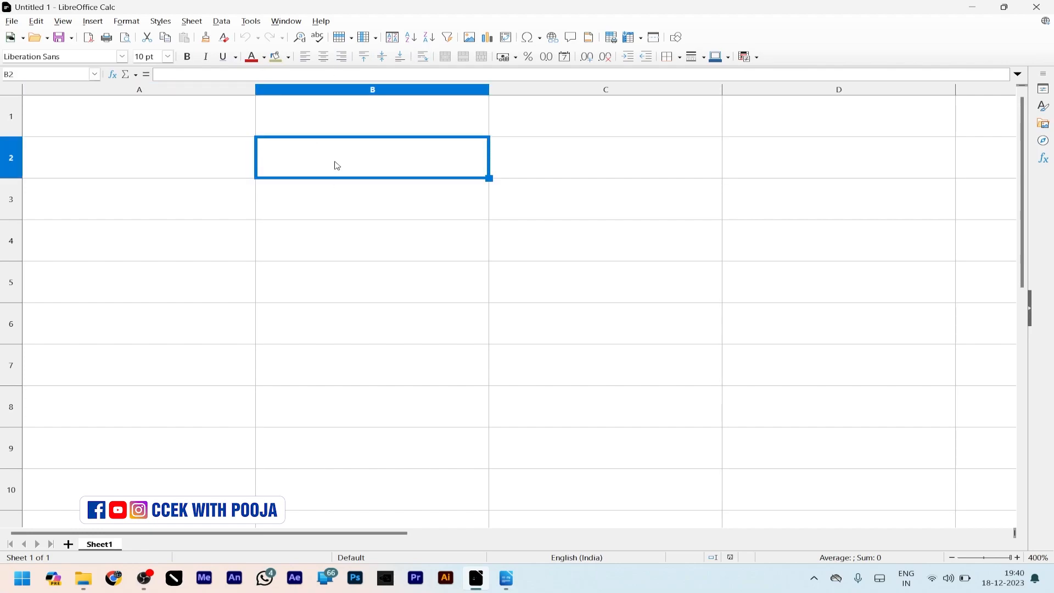
click(123, 57)
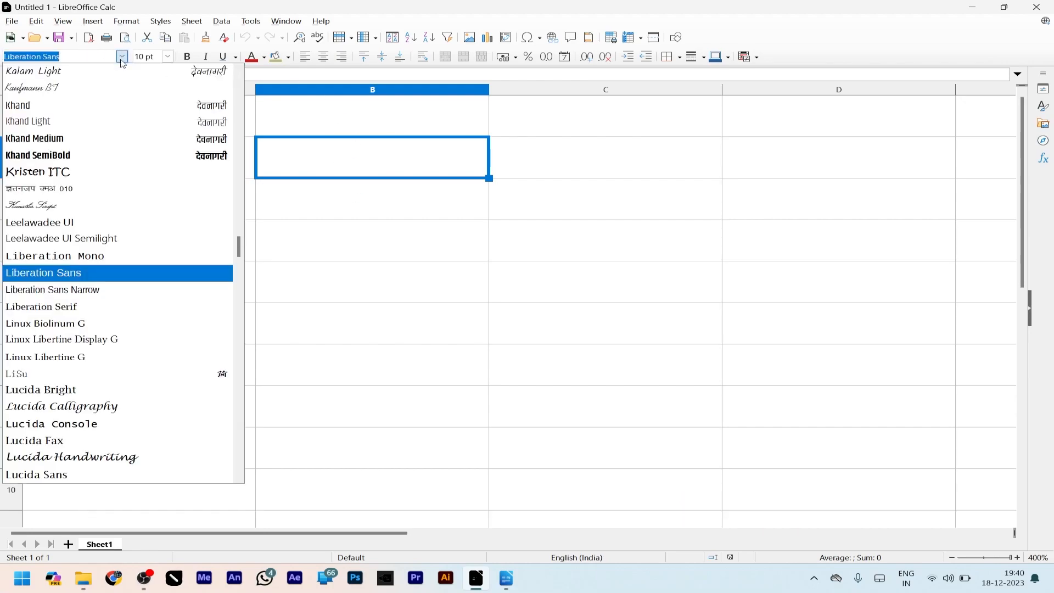
scroll(136, 329, down, 2)
scroll(135, 330, up, 1)
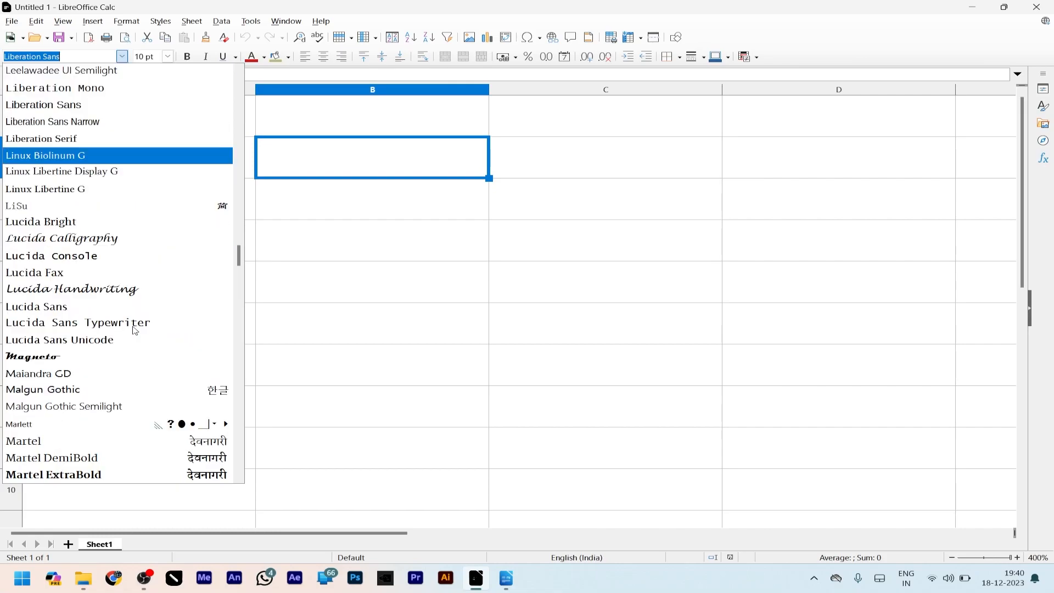
scroll(135, 330, up, 1)
click(347, 106)
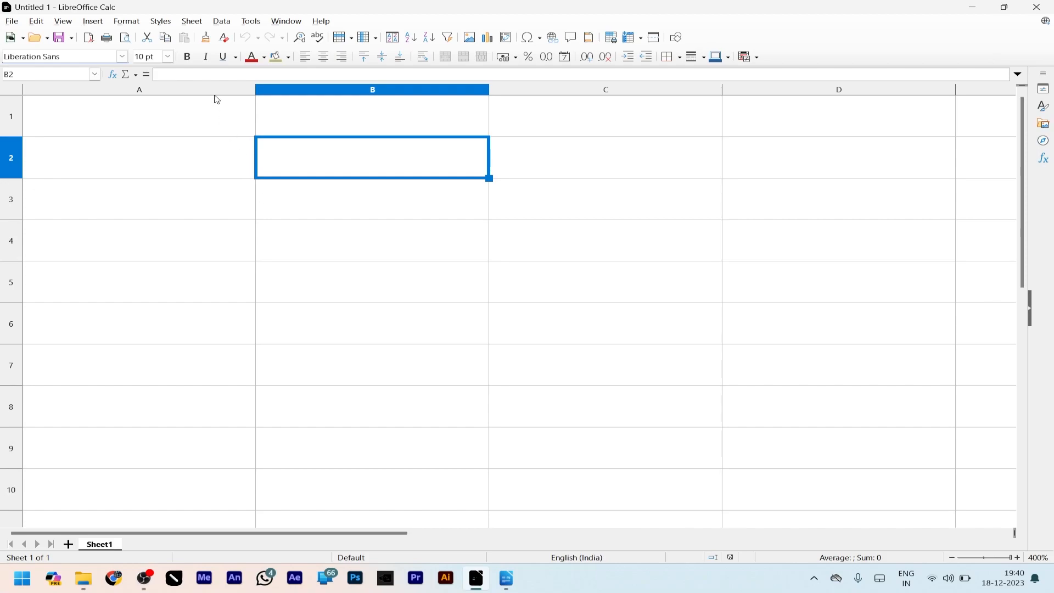
click(169, 57)
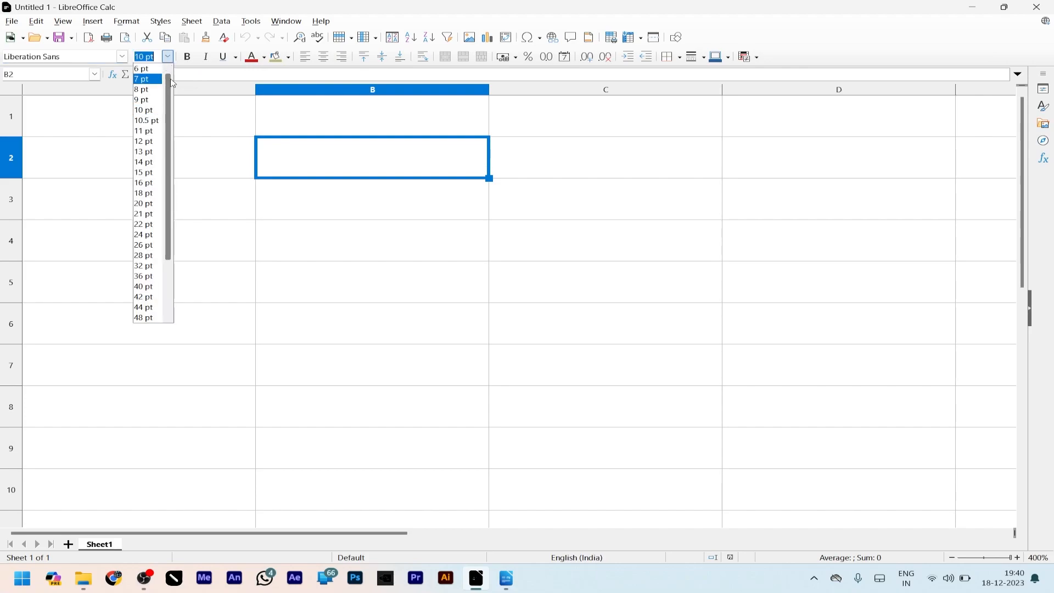
drag(171, 88, 170, 171)
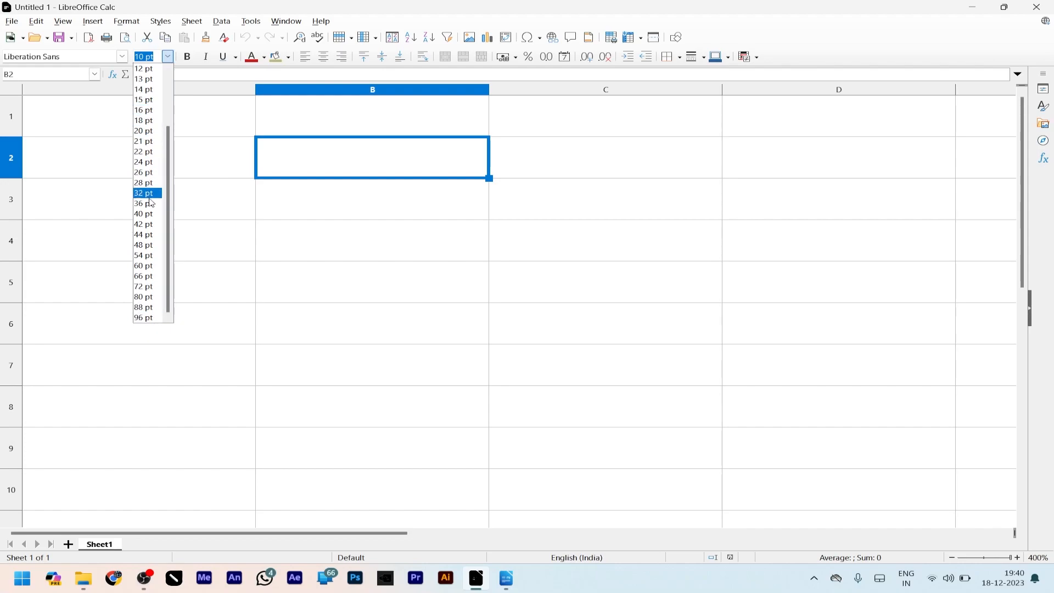
scroll(154, 120, up, 3)
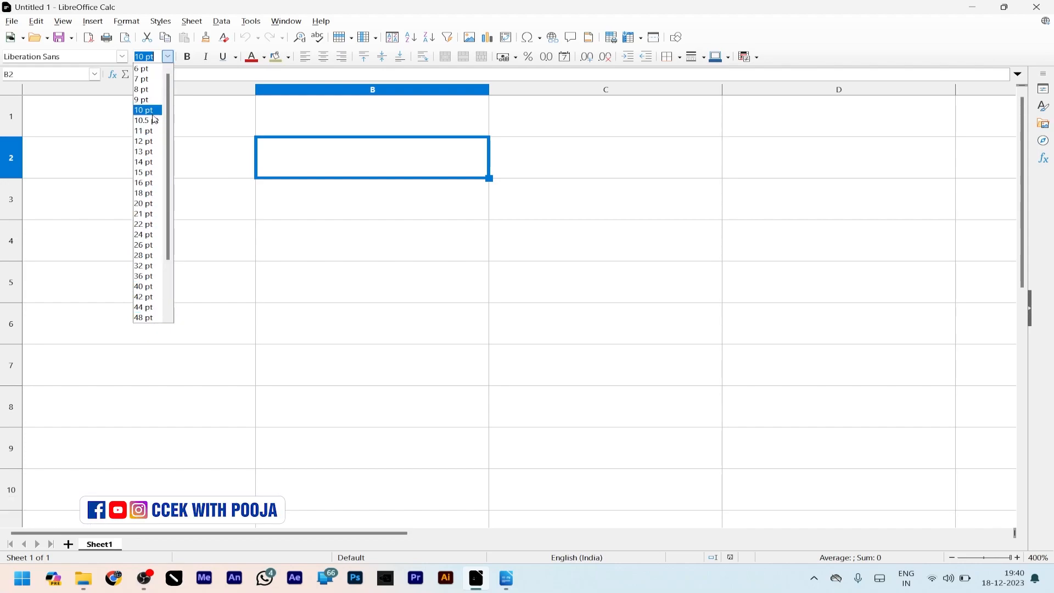
click(303, 164)
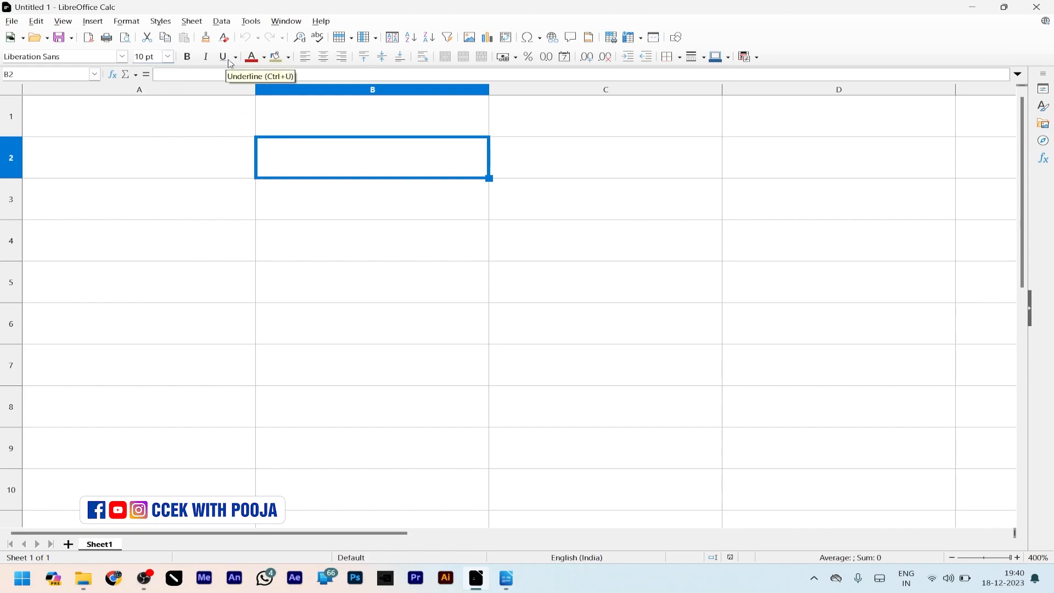
Enter 12 in cell B2 and reselect the cell.
text(12)
key(Escape)
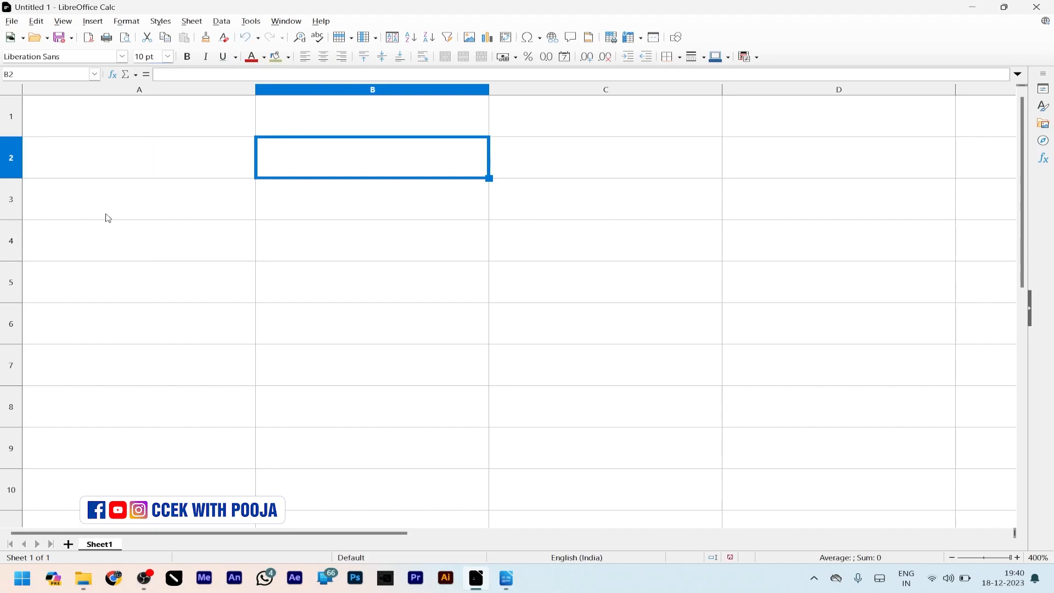
text(12)
key(Return)
click(313, 161)
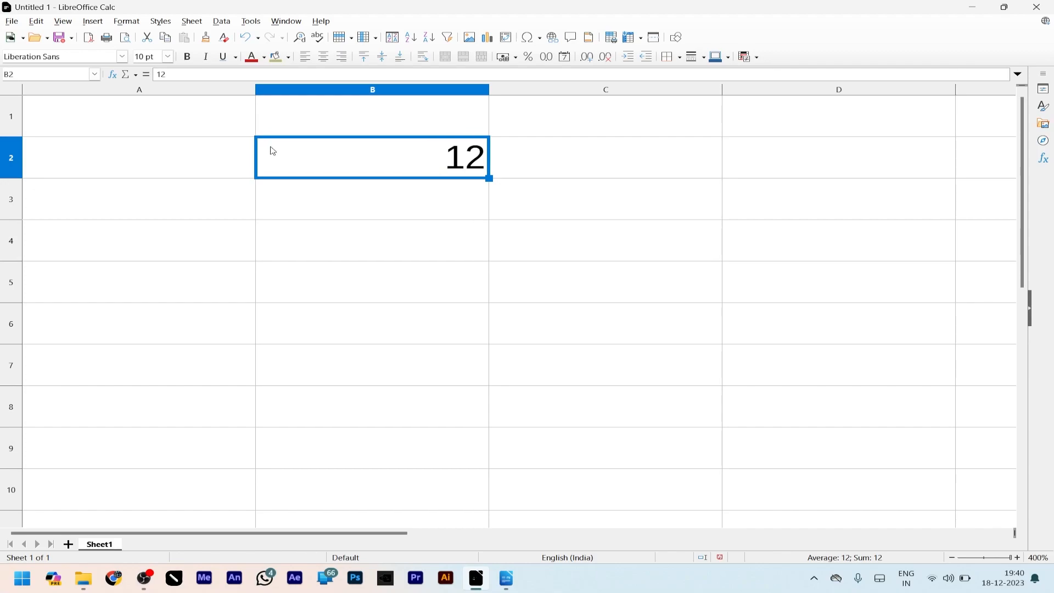
Turn bold on and off again for the number in B2, and do the same with italic.
click(188, 58)
click(188, 57)
click(207, 57)
click(208, 62)
Try a single and a double underline on the number in B2, and remove the underline again.
click(221, 63)
click(236, 57)
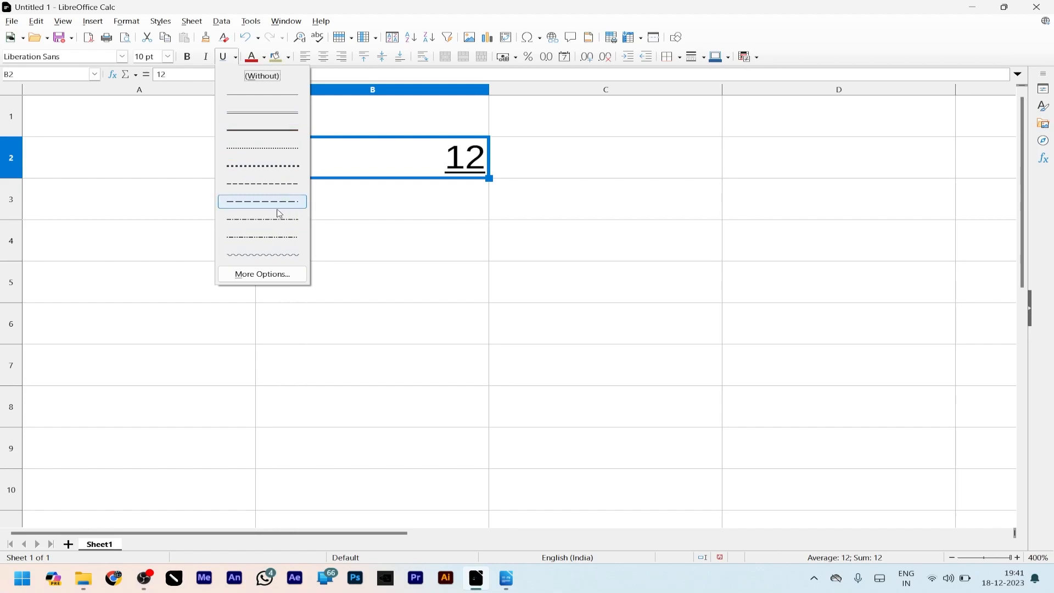
click(277, 114)
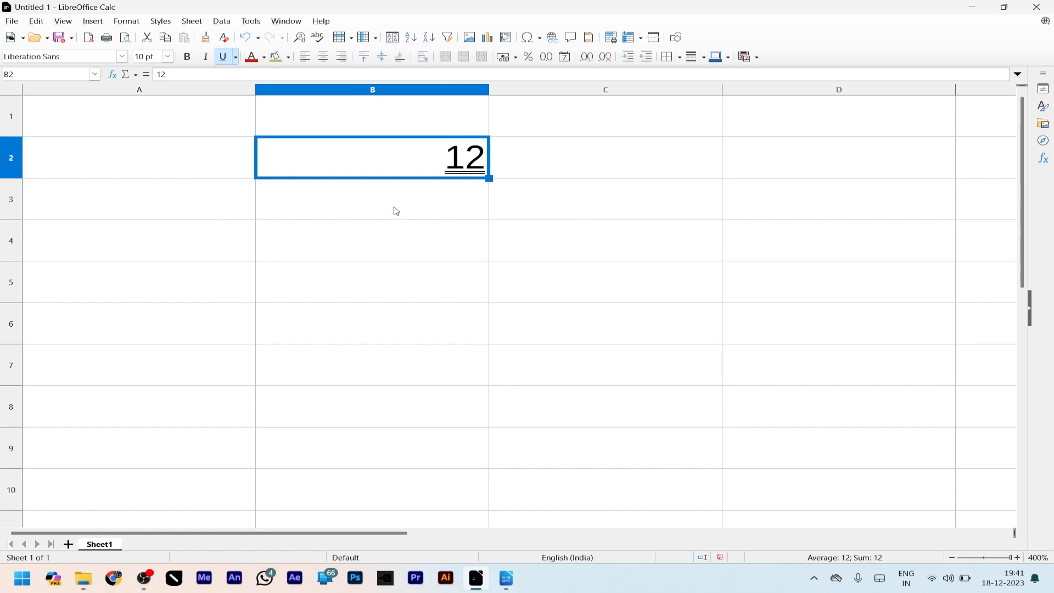
click(236, 57)
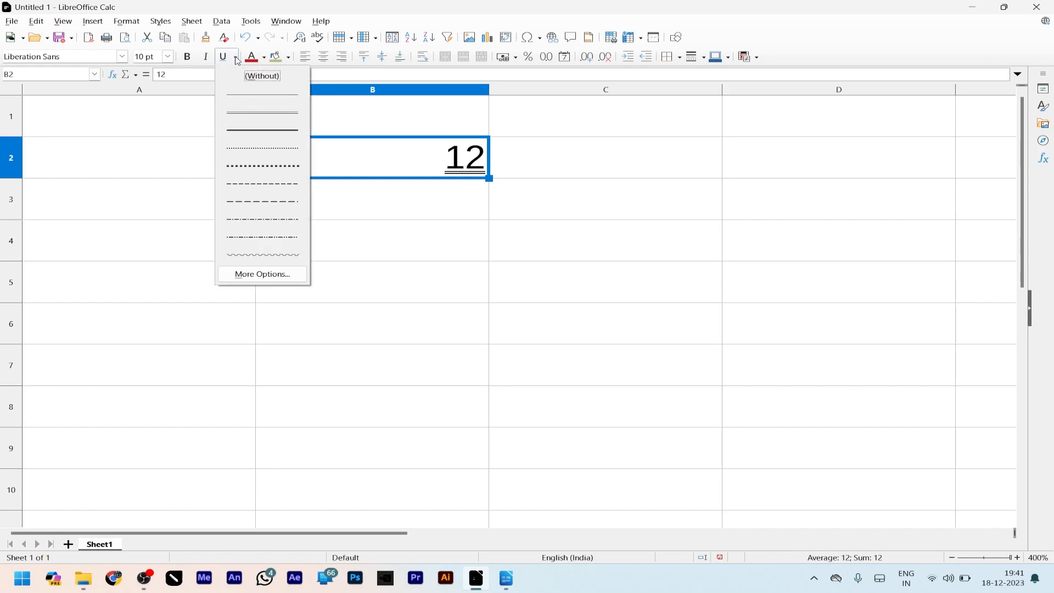
click(263, 76)
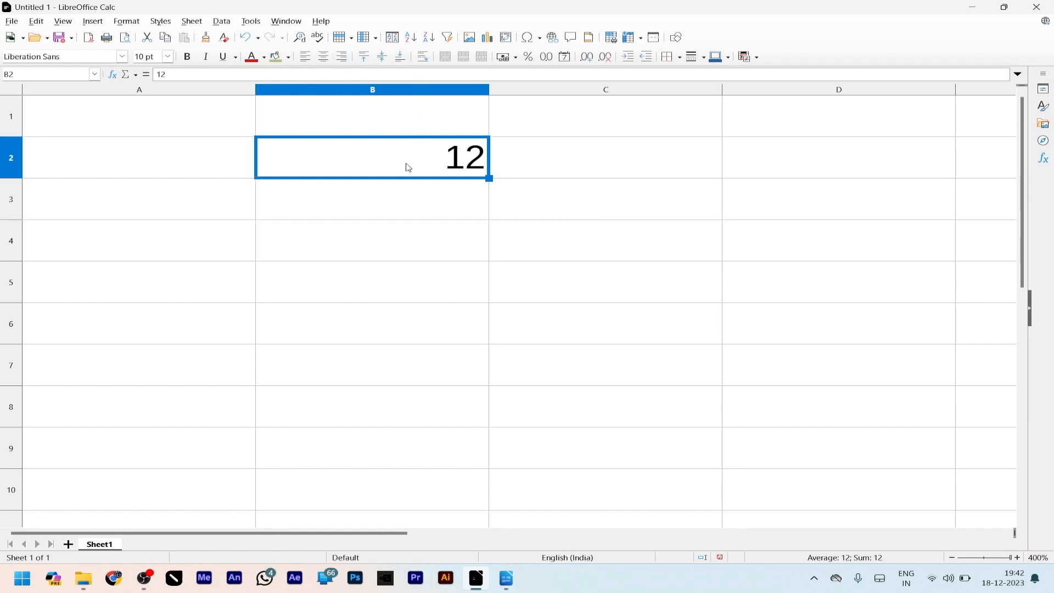
Try a dark font color from the standard palette on B2, and reset the font color to Automatic.
click(264, 58)
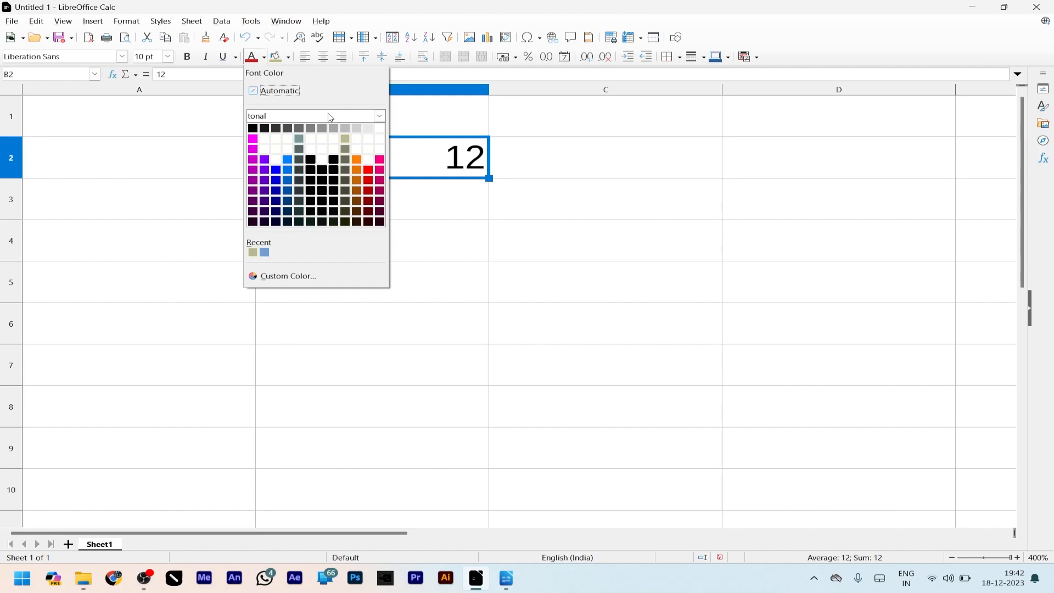
click(368, 119)
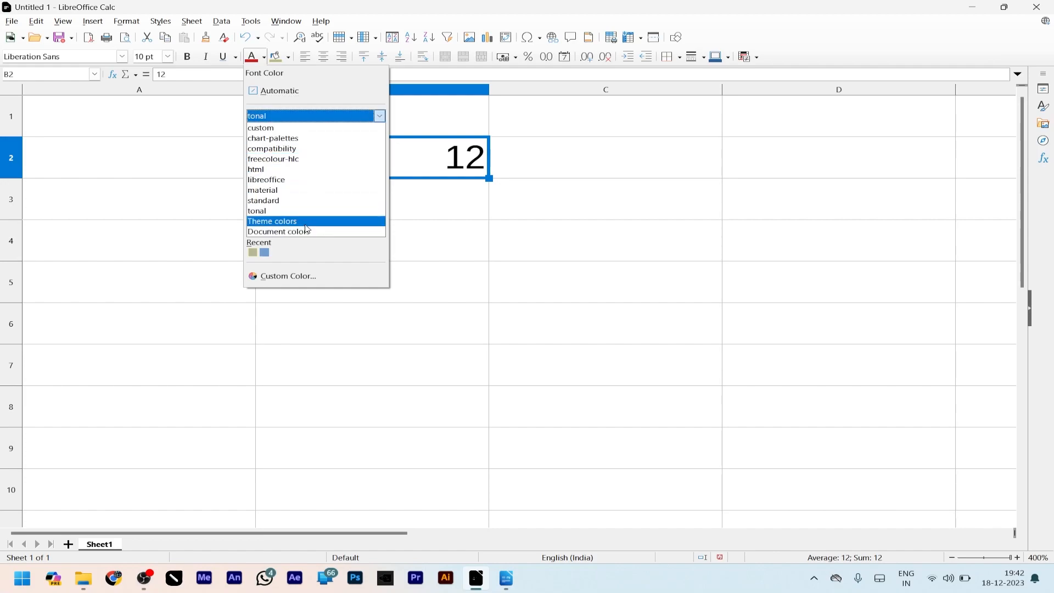
click(289, 201)
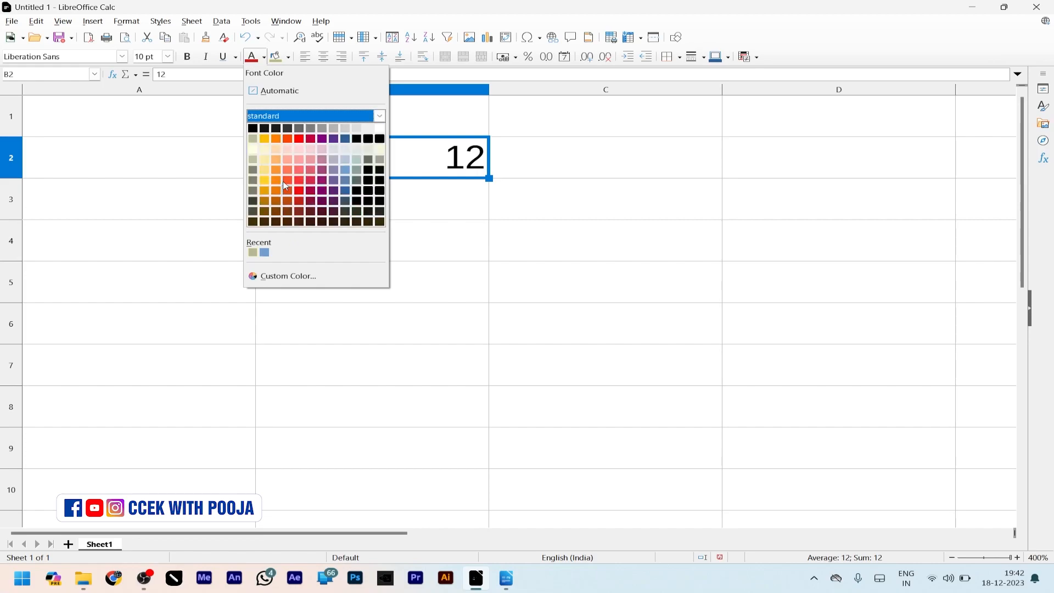
click(370, 191)
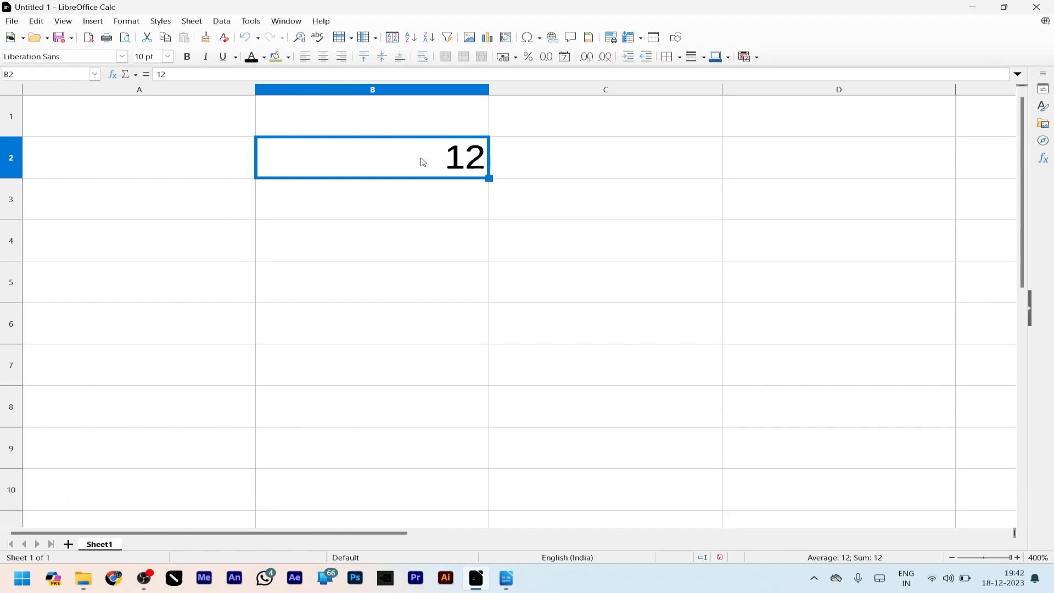
click(265, 57)
click(286, 95)
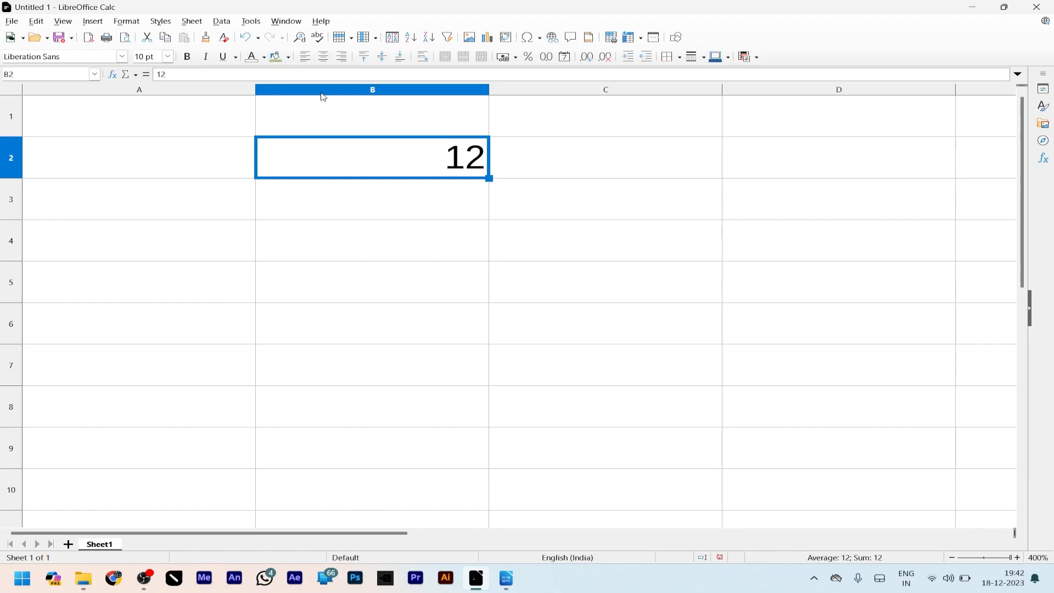
Fill the background of B2 with Dark Gold 1 from the standard palette, and set it back to No Fill.
click(287, 58)
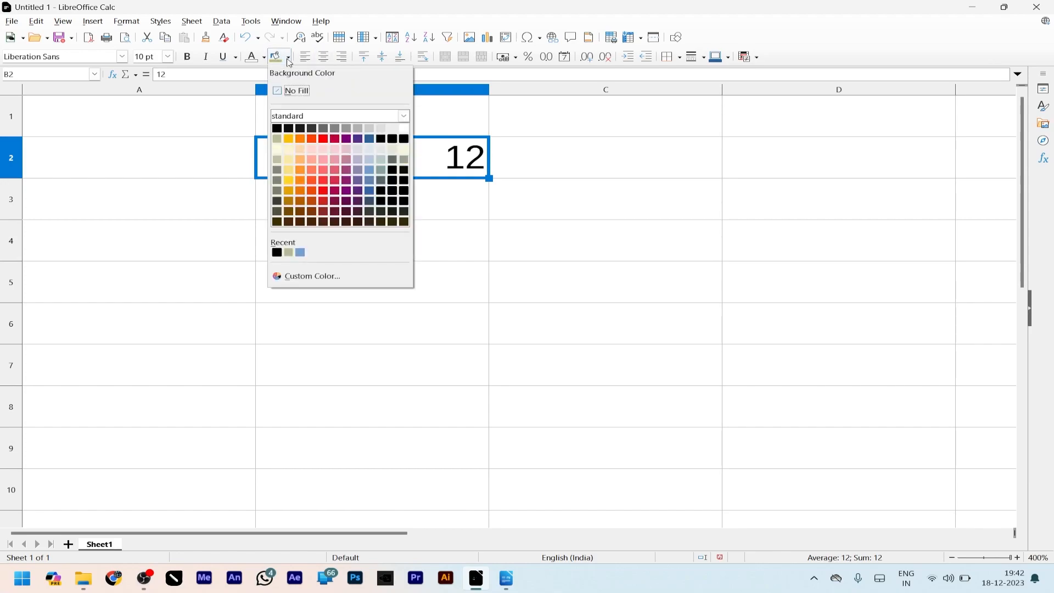
click(305, 116)
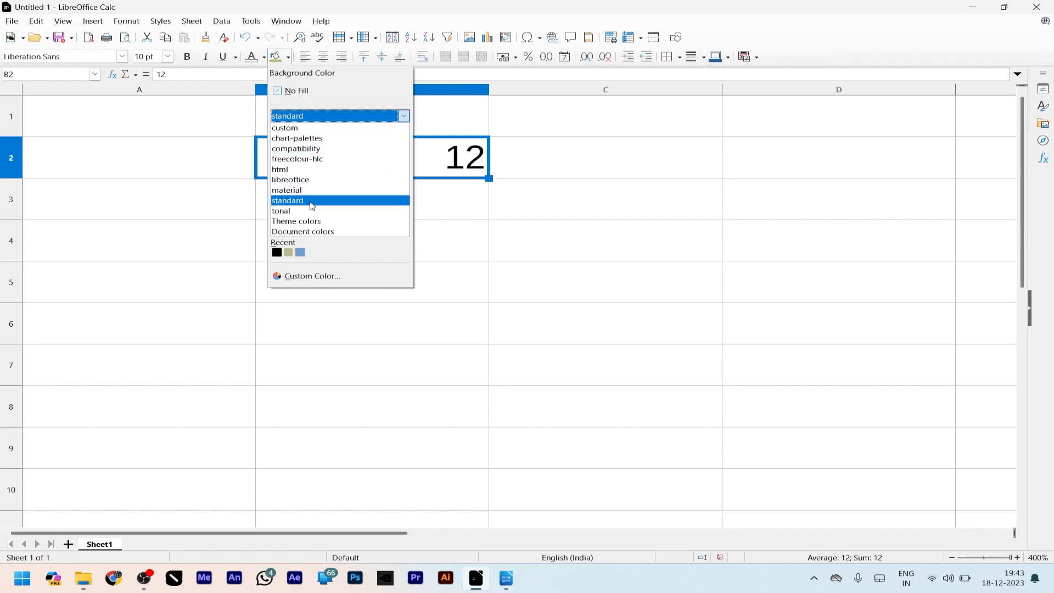
click(288, 129)
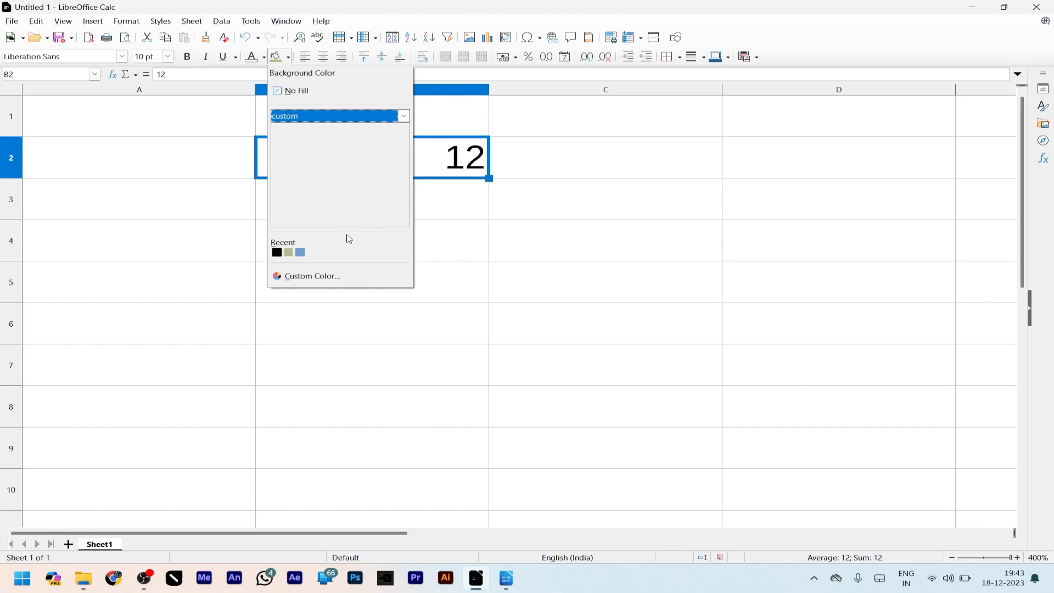
click(316, 115)
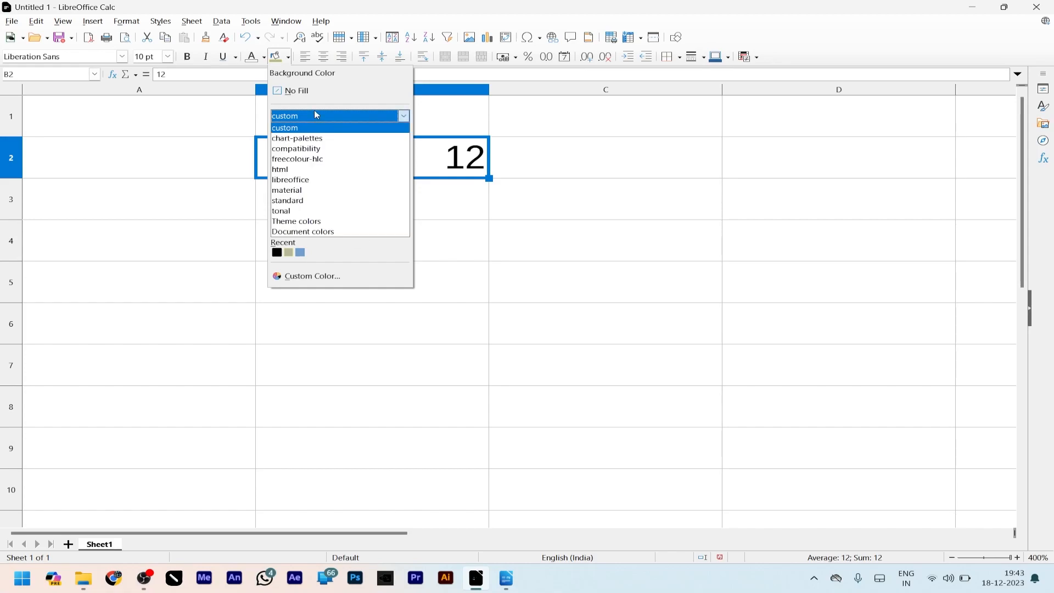
click(305, 202)
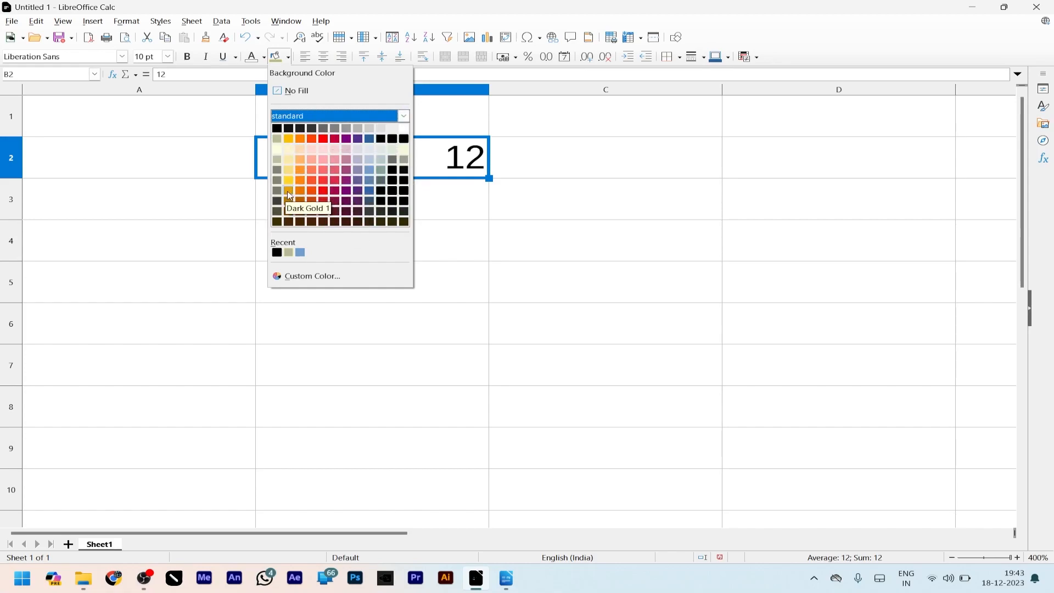
click(288, 191)
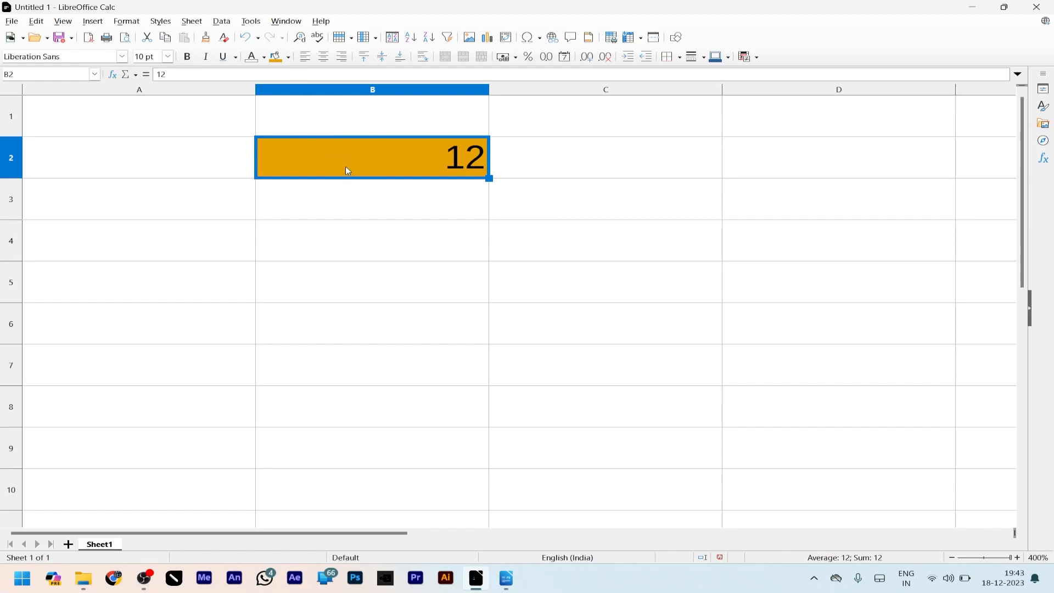
click(289, 57)
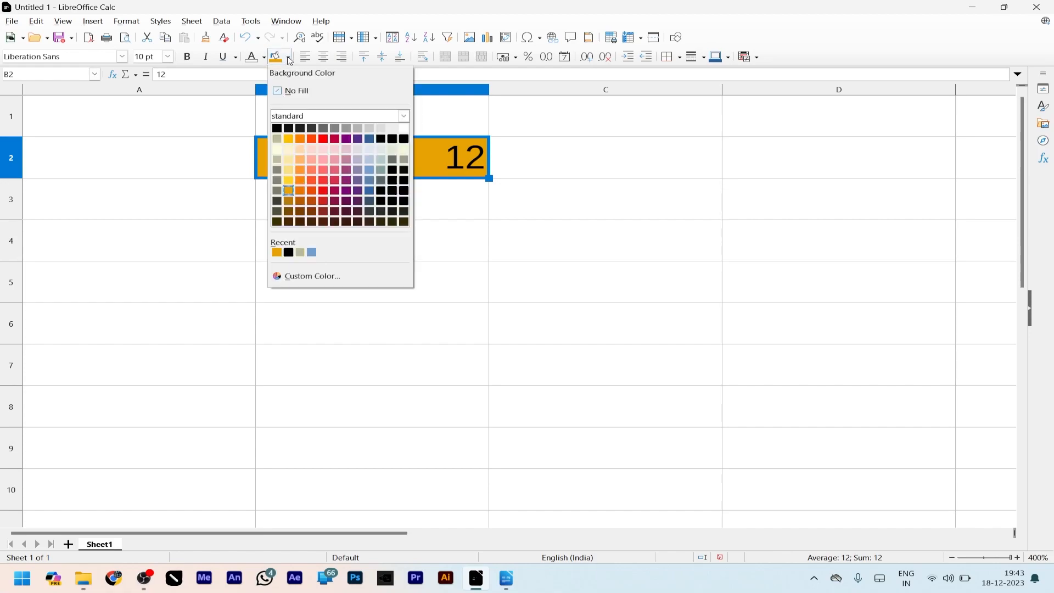
click(306, 90)
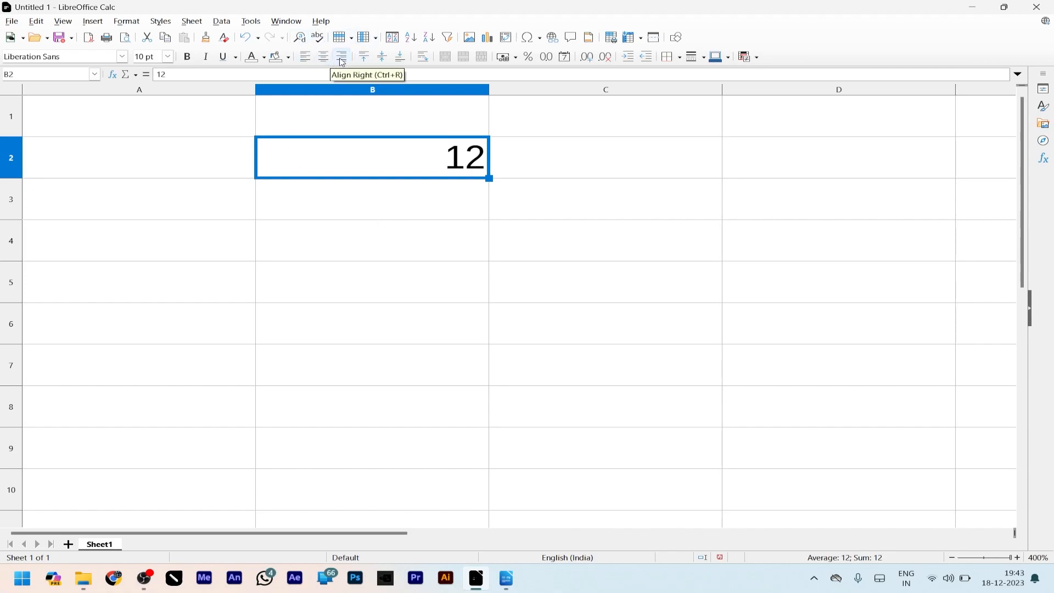
Try left and center alignment on the number in B2, and finish with it aligned right.
click(305, 63)
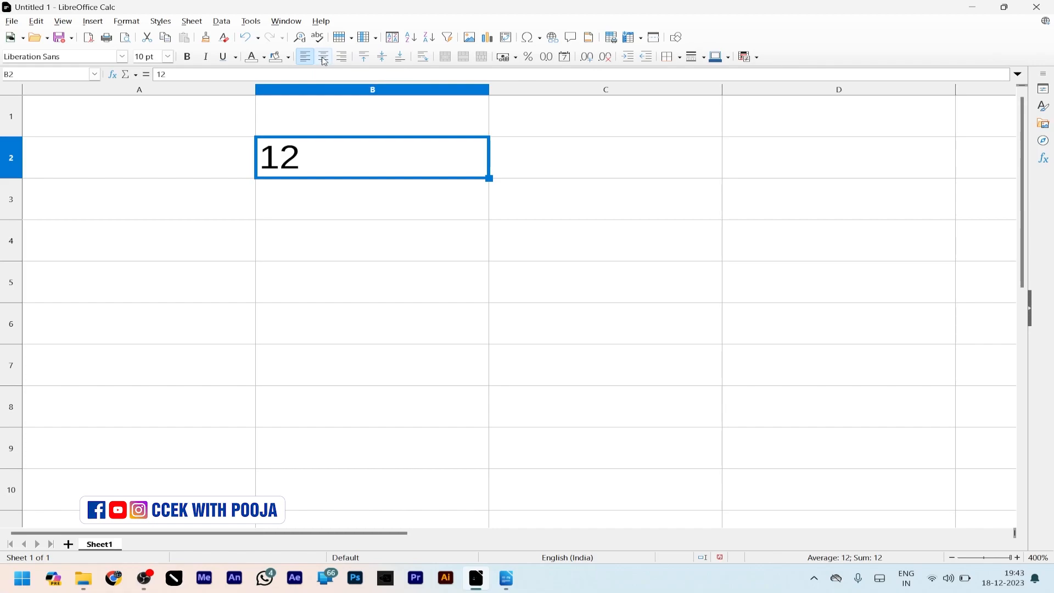
click(323, 58)
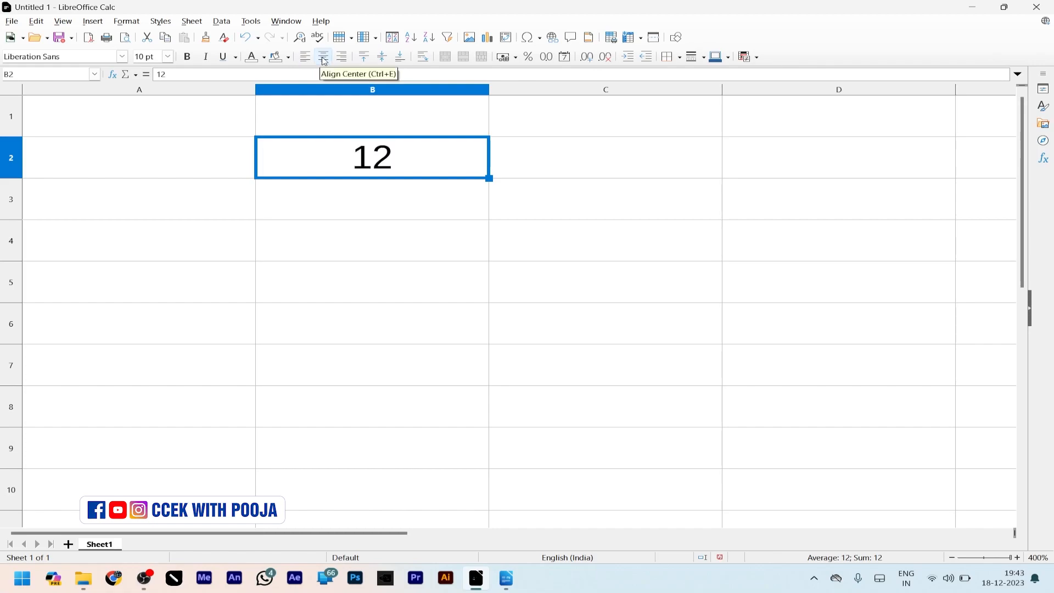
click(342, 57)
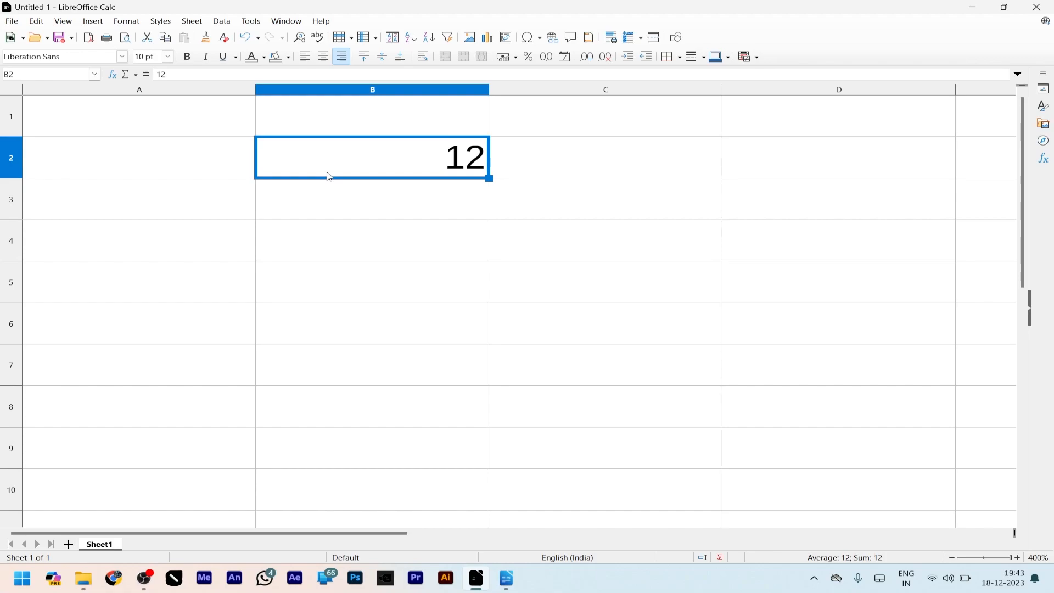
Make row 2 about two and a half times as tall and vertically center B2 after trying bottom and top alignment.
click(400, 57)
drag(14, 179, 14, 245)
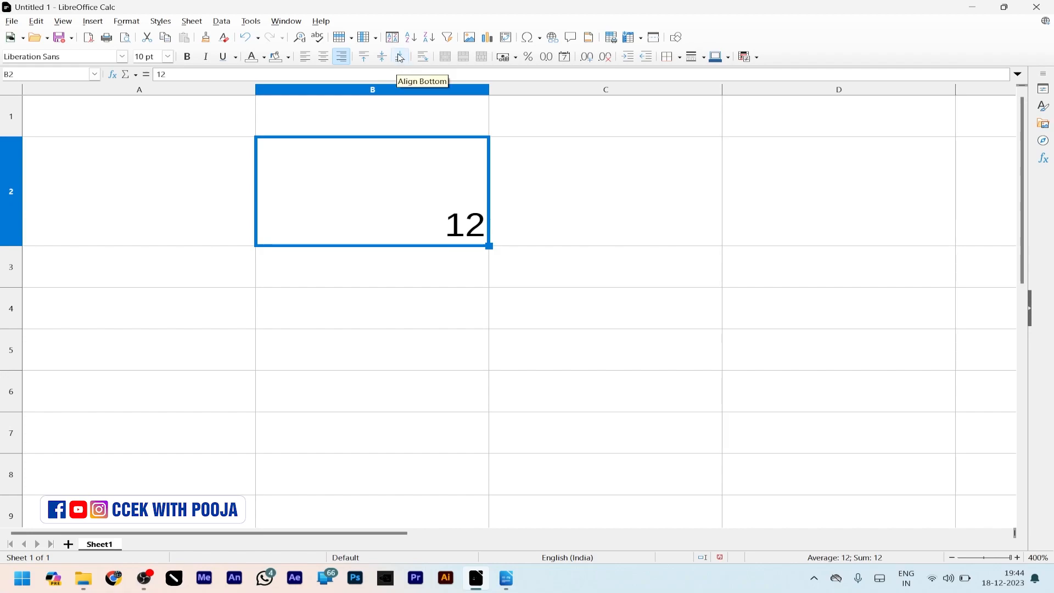
click(363, 56)
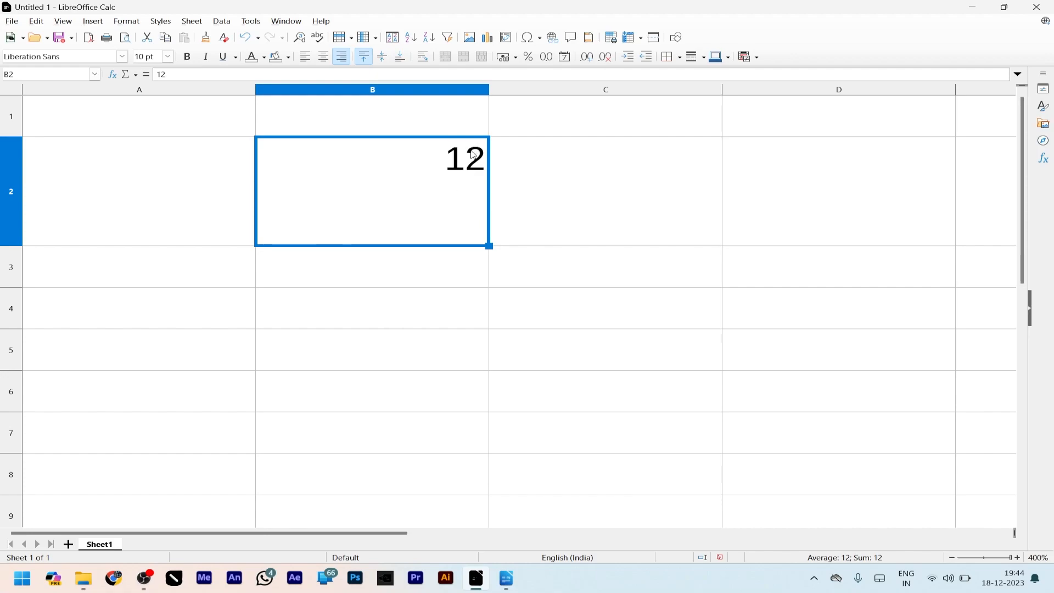
click(382, 58)
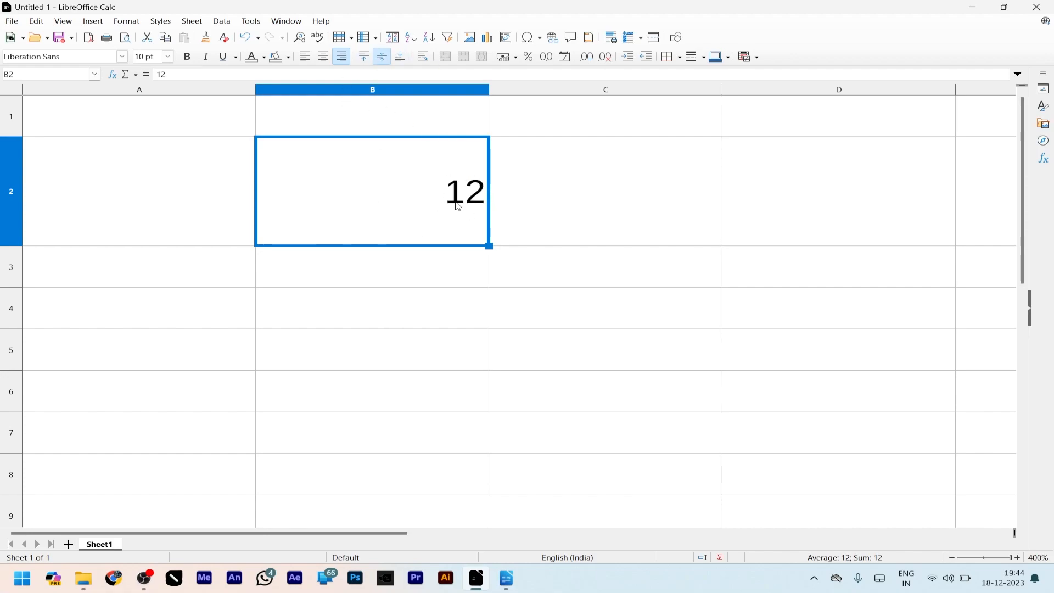
click(416, 283)
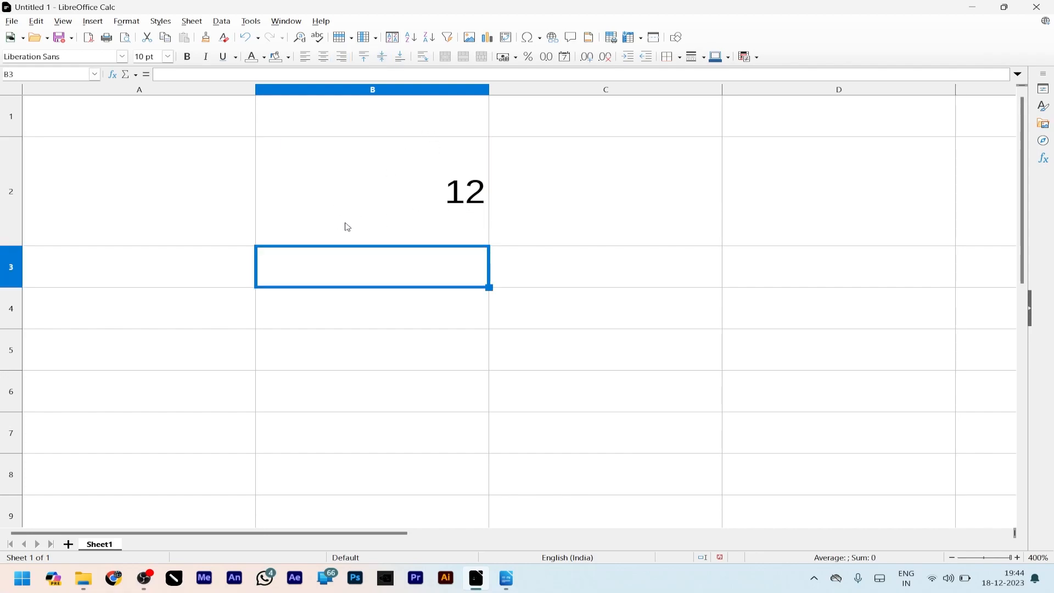
Clear the number from cell B2.
click(387, 225)
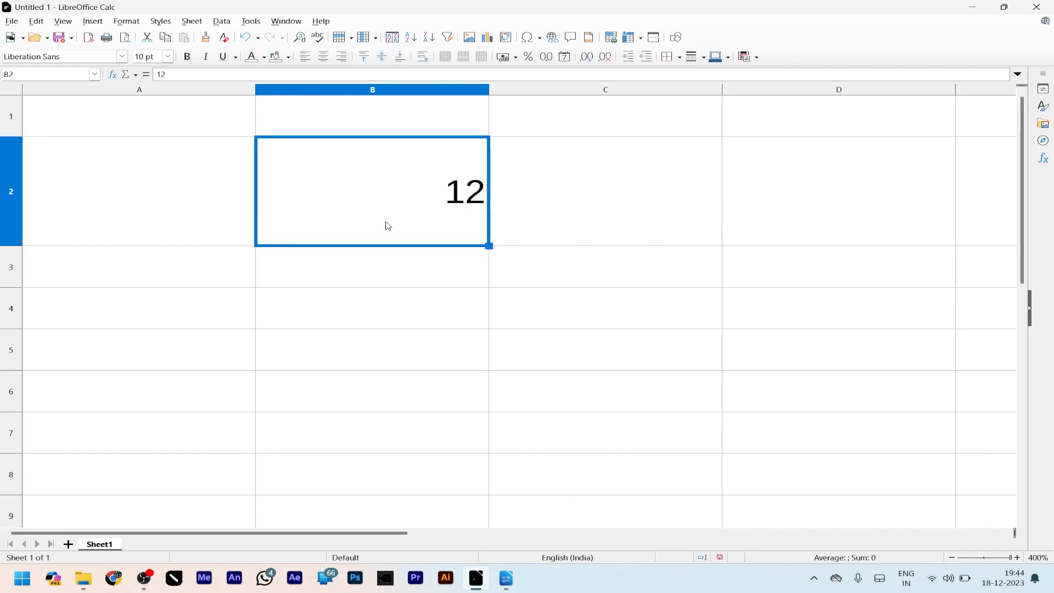
key(BackSpace)
key(Return)
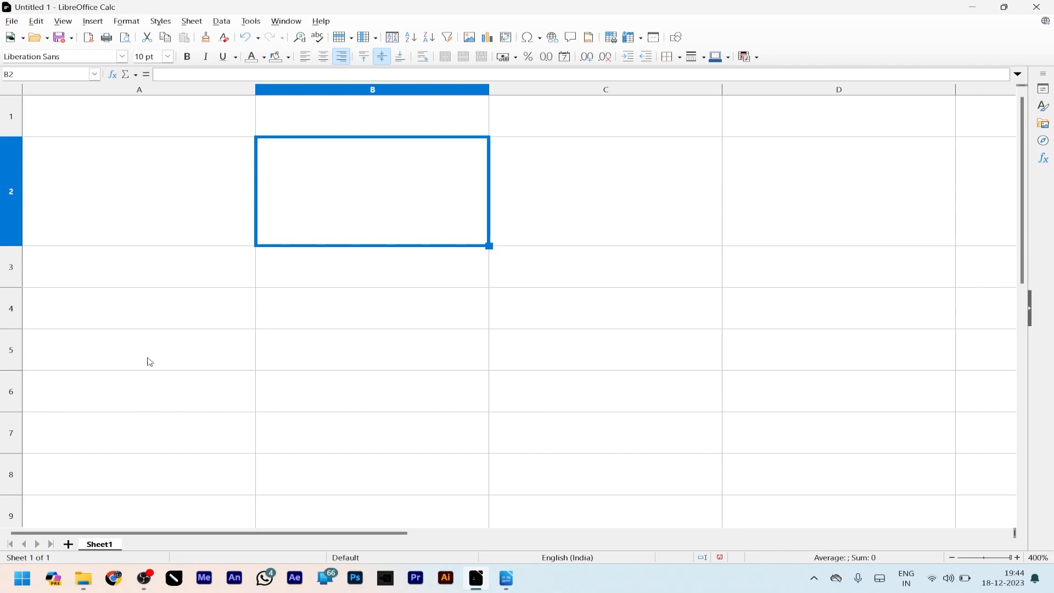
Enter the text "libreoffice impress" in cell B8.
click(148, 360)
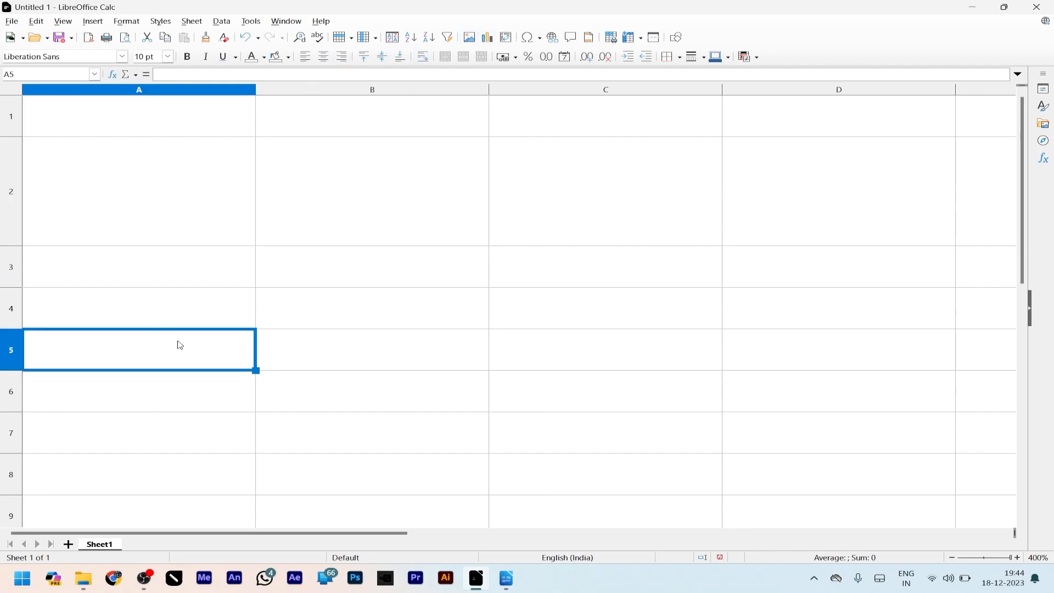
scroll(176, 346, down, 2)
click(290, 201)
text(libreo)
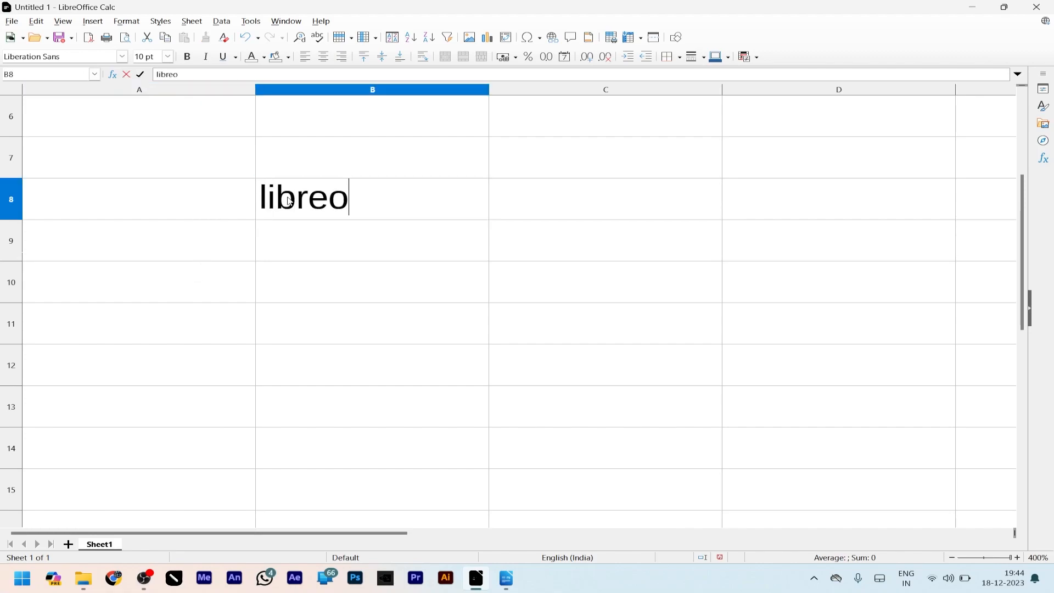
text(ffice impress)
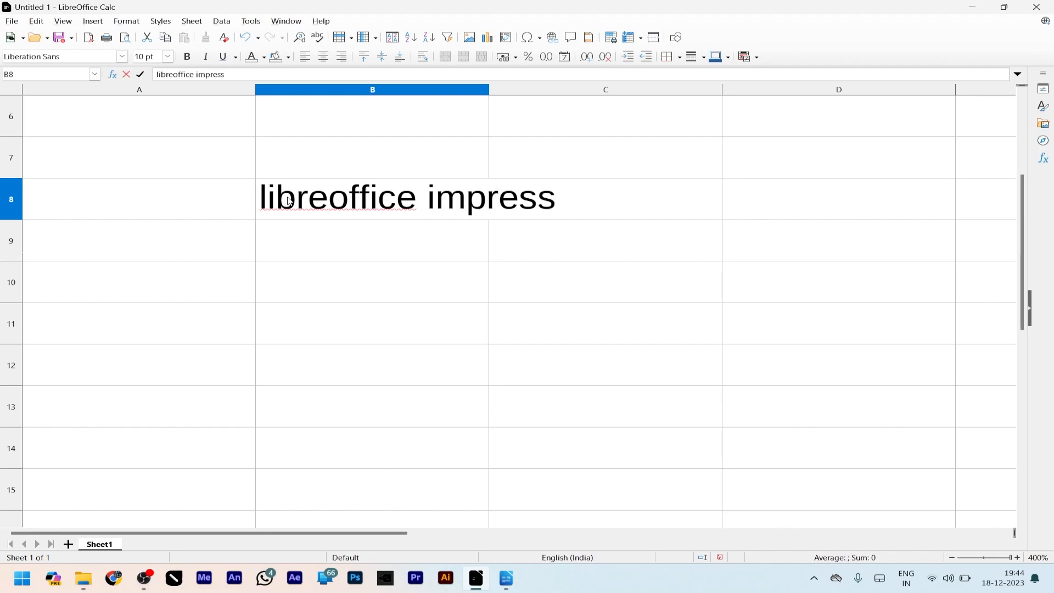
key(Return)
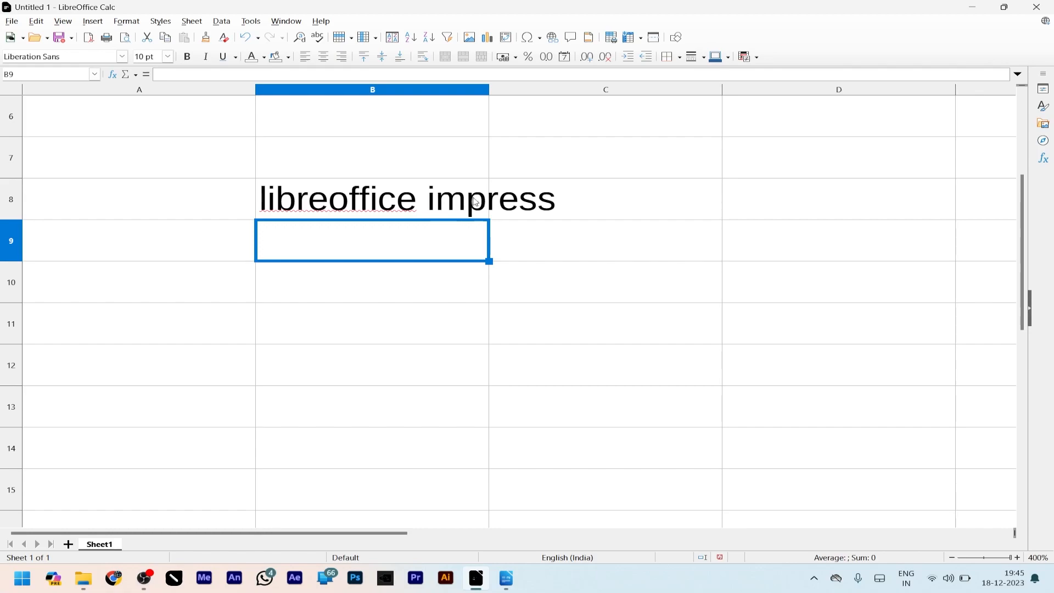
Wrap the text in B8 and append the word "libreoffice" to the end of it.
click(385, 209)
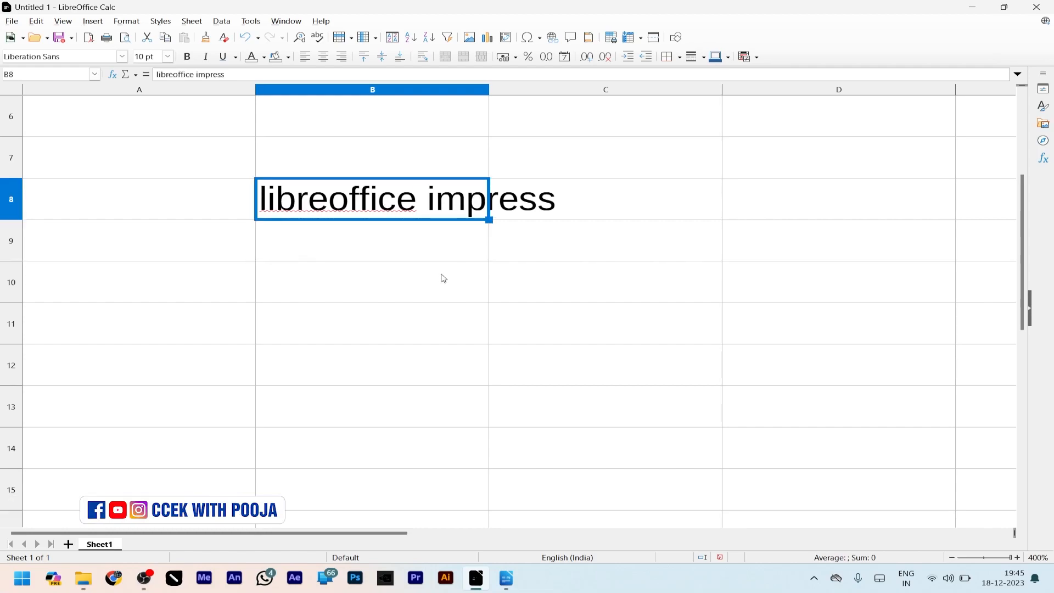
click(422, 57)
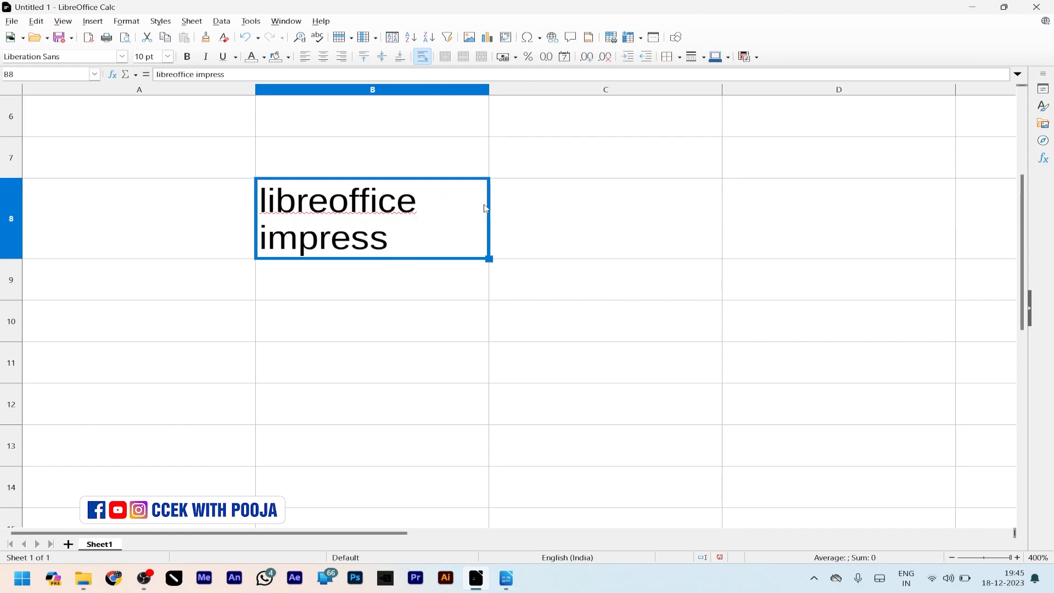
double_click(408, 248)
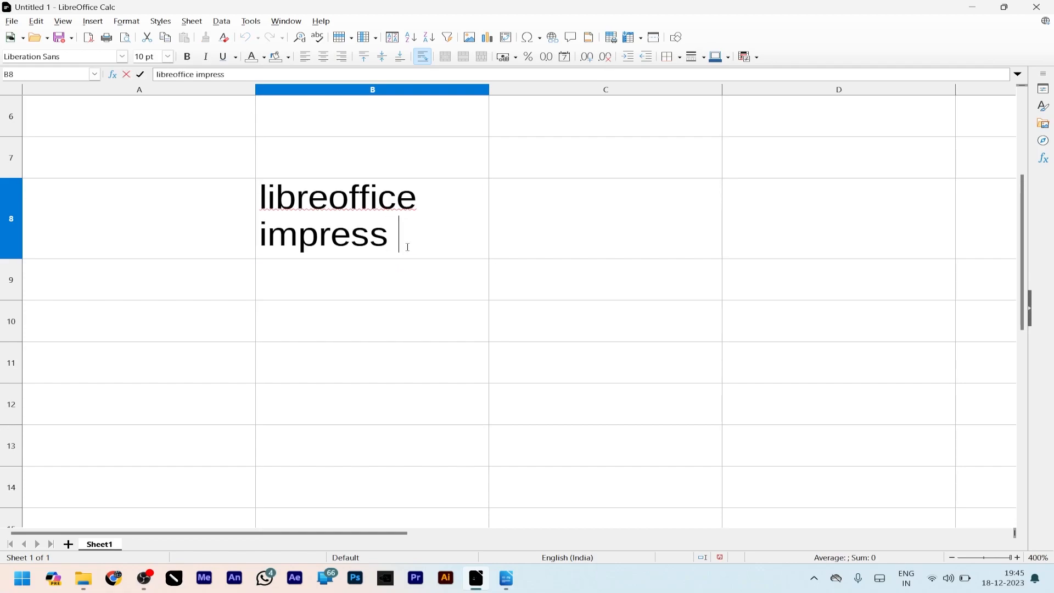
text(libreoffice)
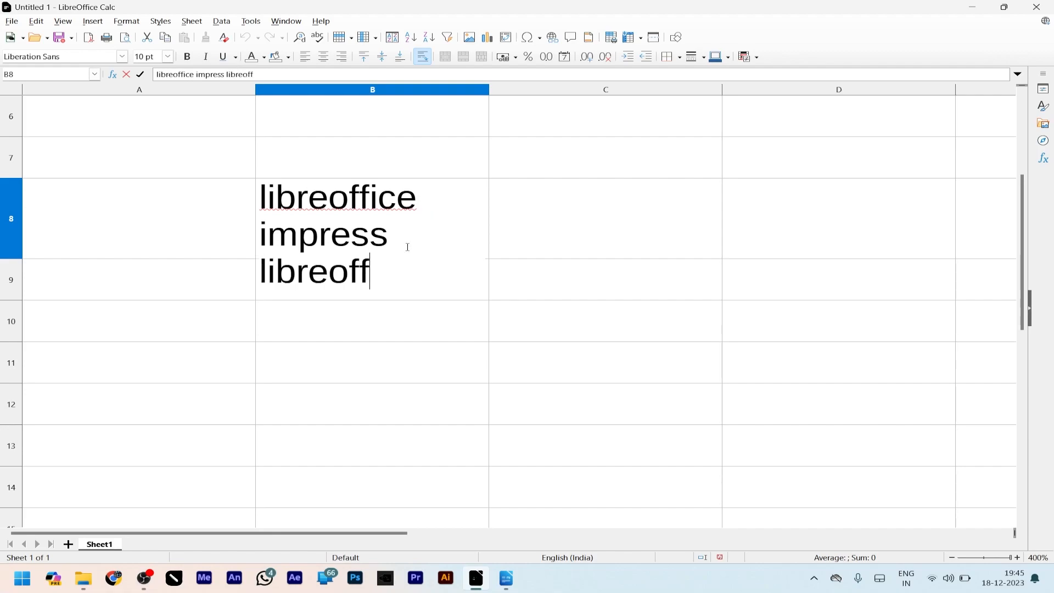
key(Return)
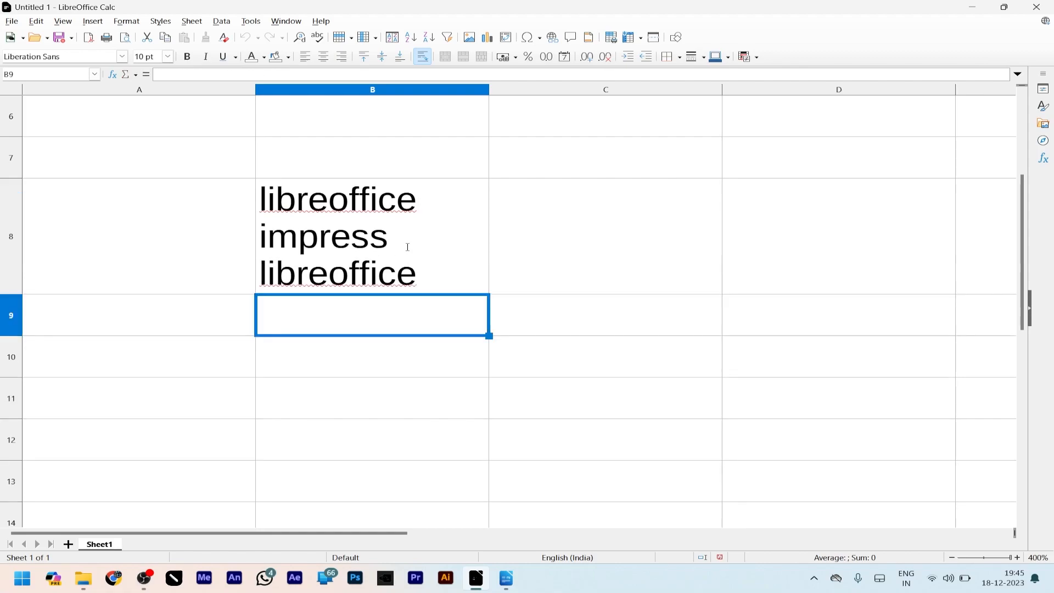
Turn off text wrapping in B8 and delete the cell's text.
click(407, 247)
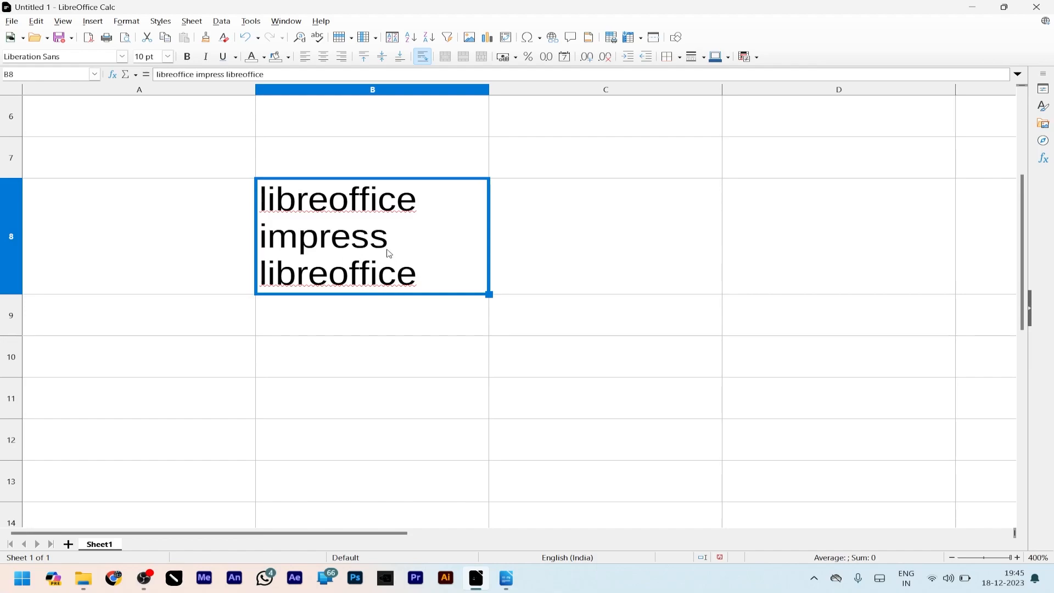
click(423, 57)
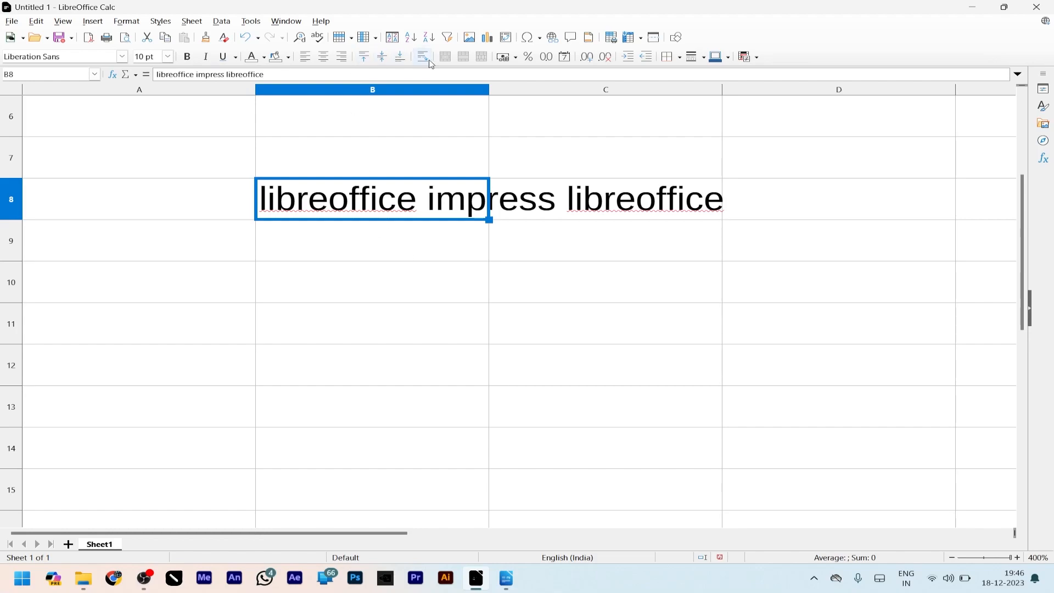
click(434, 228)
click(434, 208)
key(BackSpace)
key(Return)
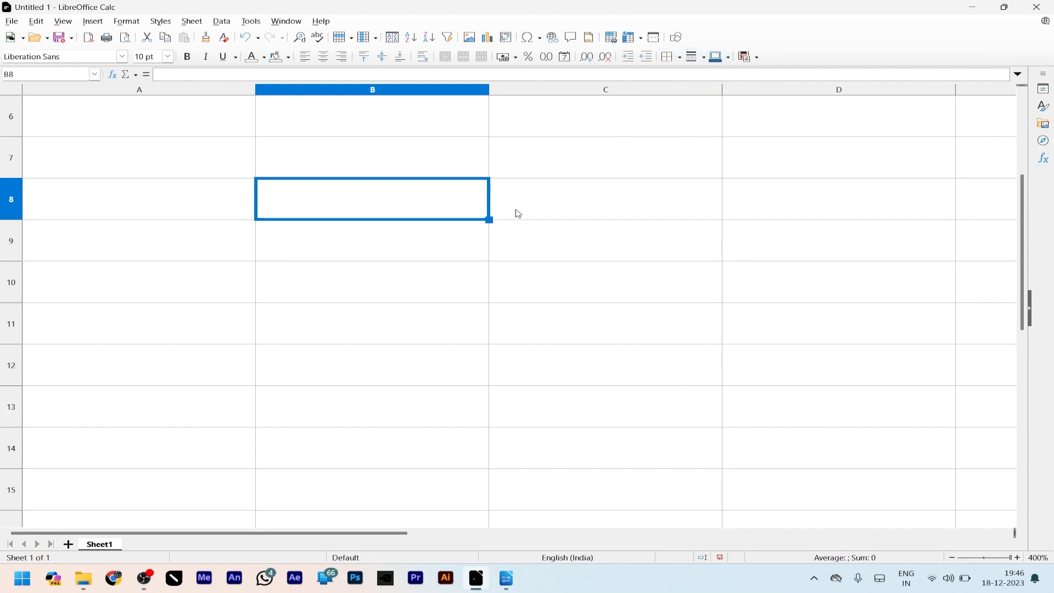
drag(228, 153, 490, 310)
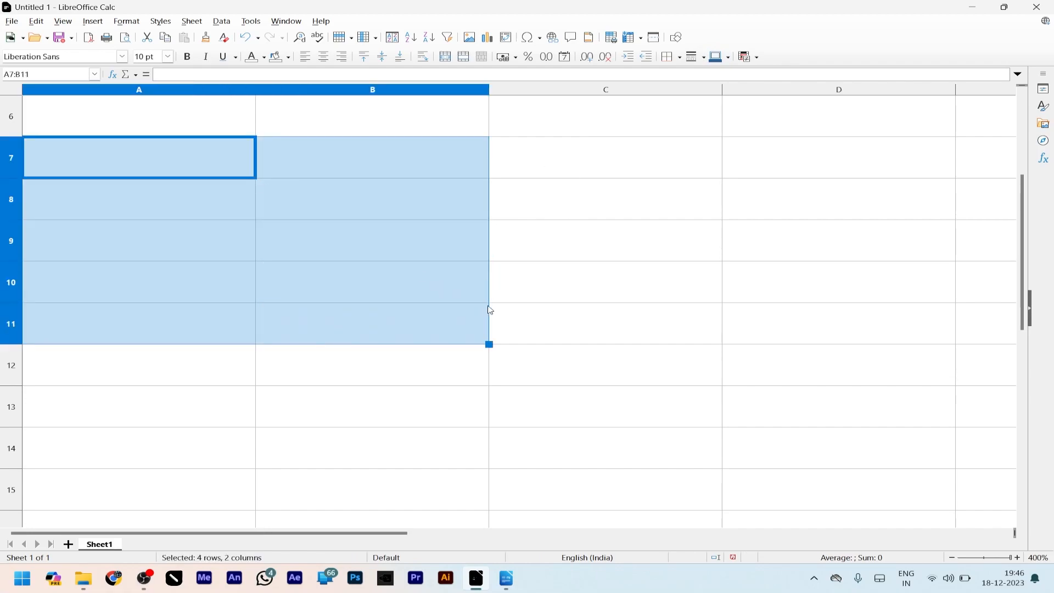
click(680, 58)
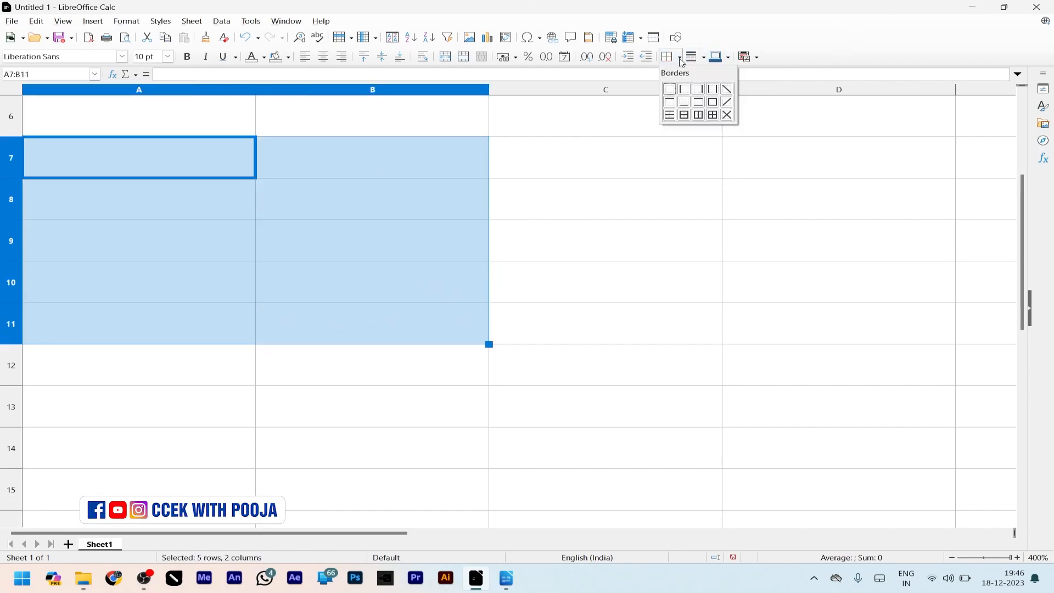
click(633, 155)
click(381, 226)
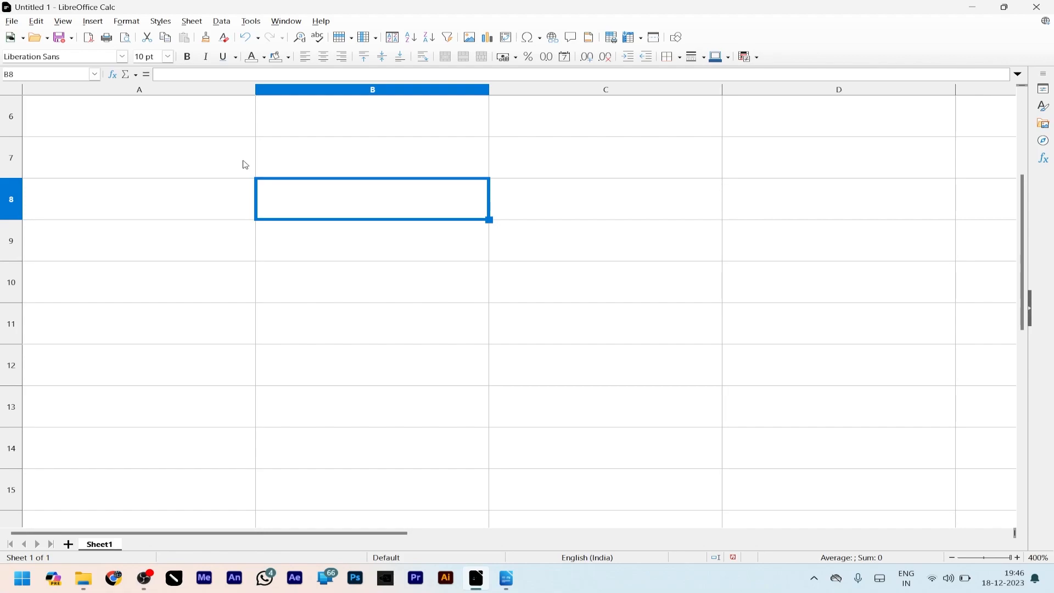
Apply outer and all inner borders to the range A7:B11.
drag(233, 160, 337, 307)
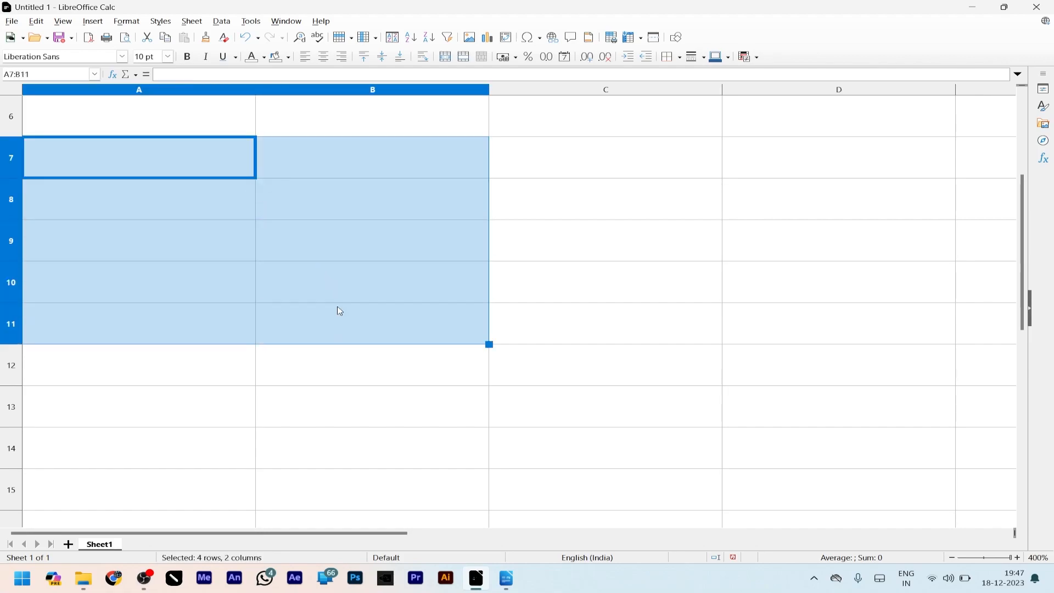
click(679, 61)
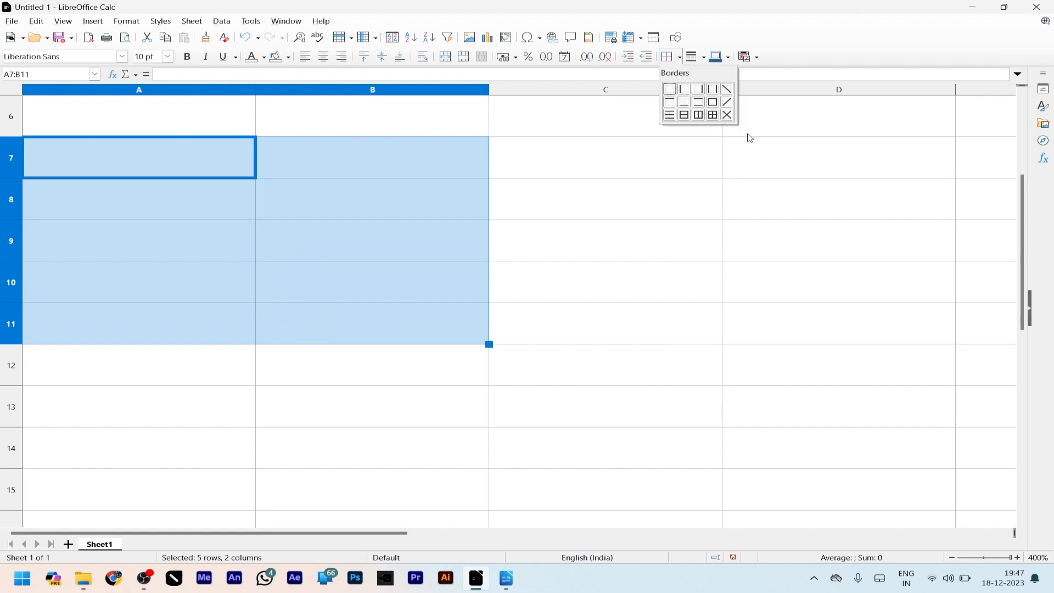
click(713, 115)
click(649, 207)
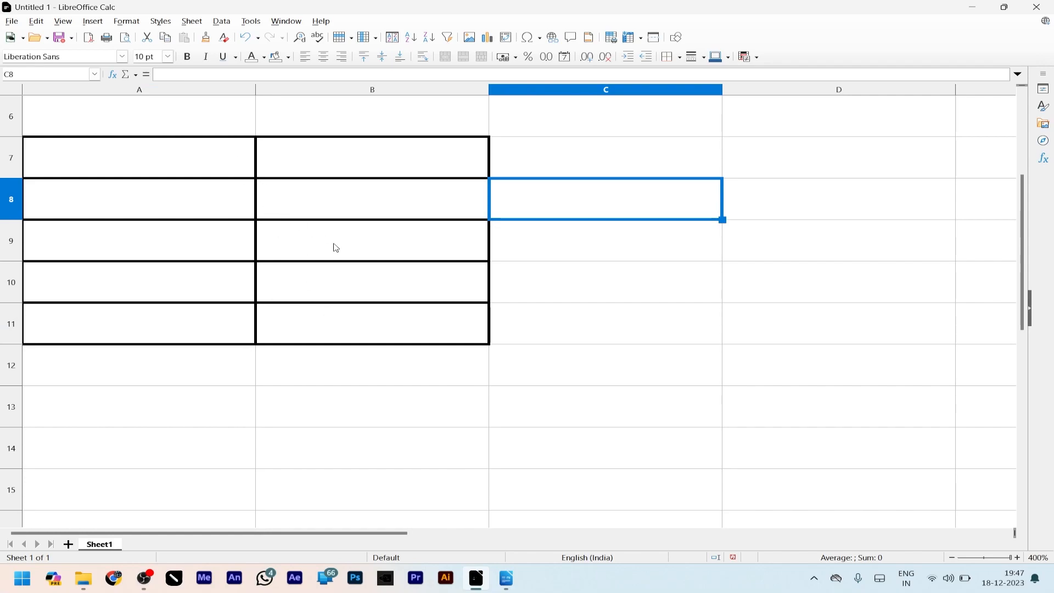
Try removing all borders from A7:B11, and undo the removal.
drag(221, 165, 324, 308)
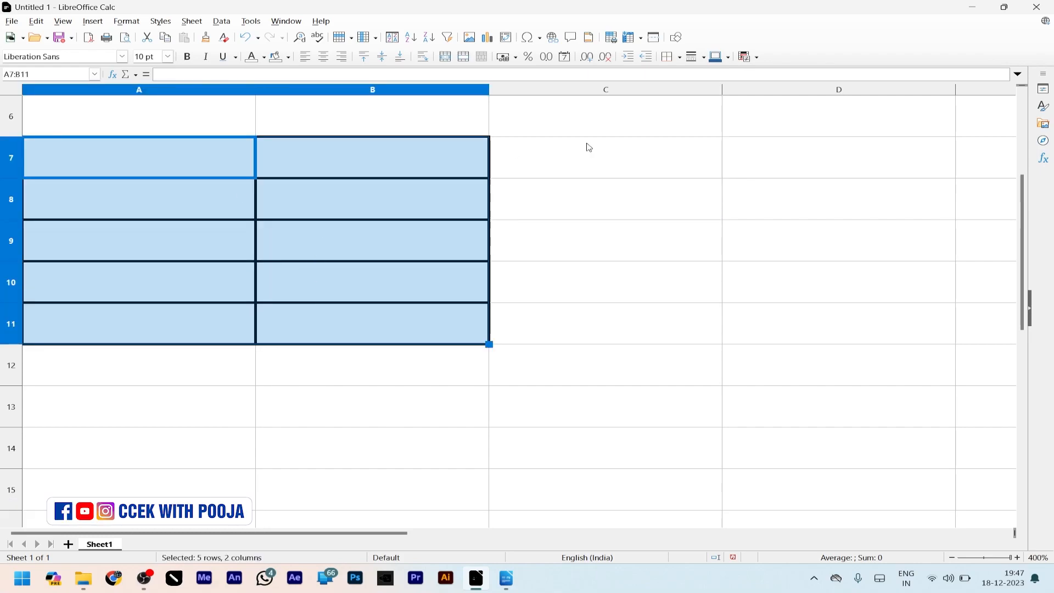
click(677, 58)
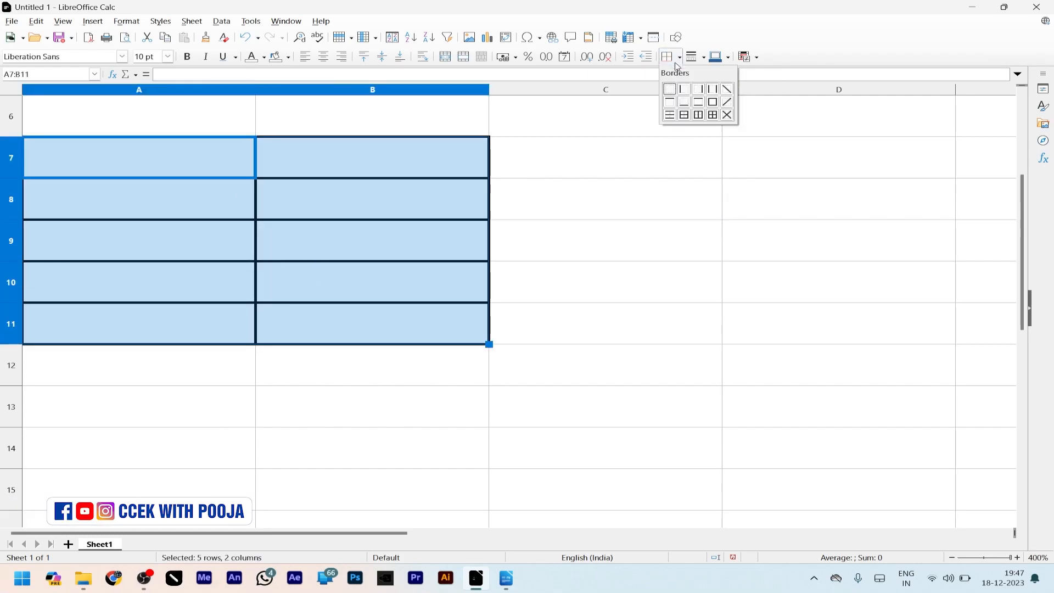
click(670, 91)
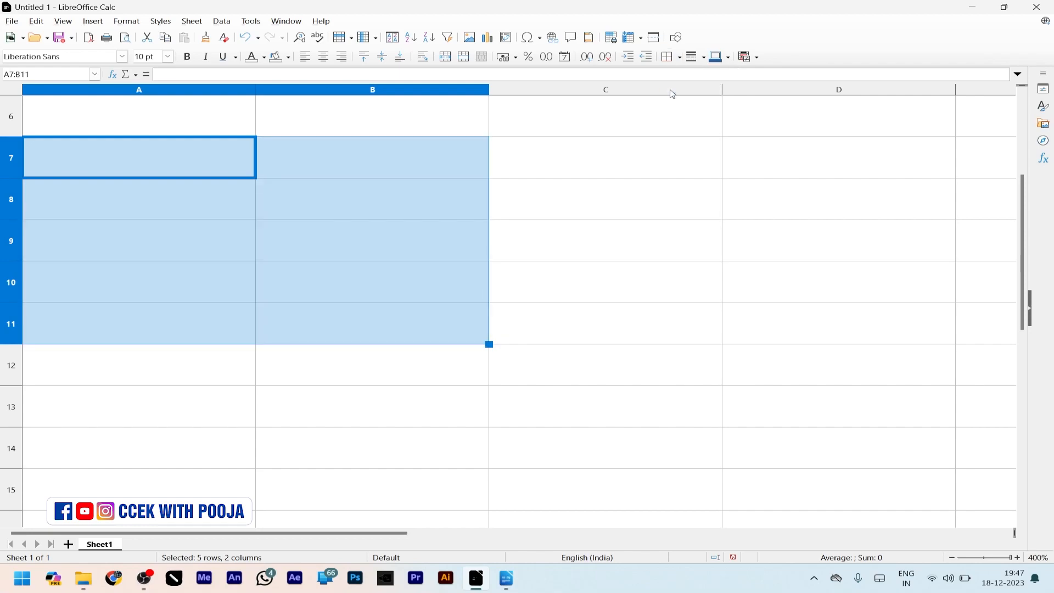
click(584, 288)
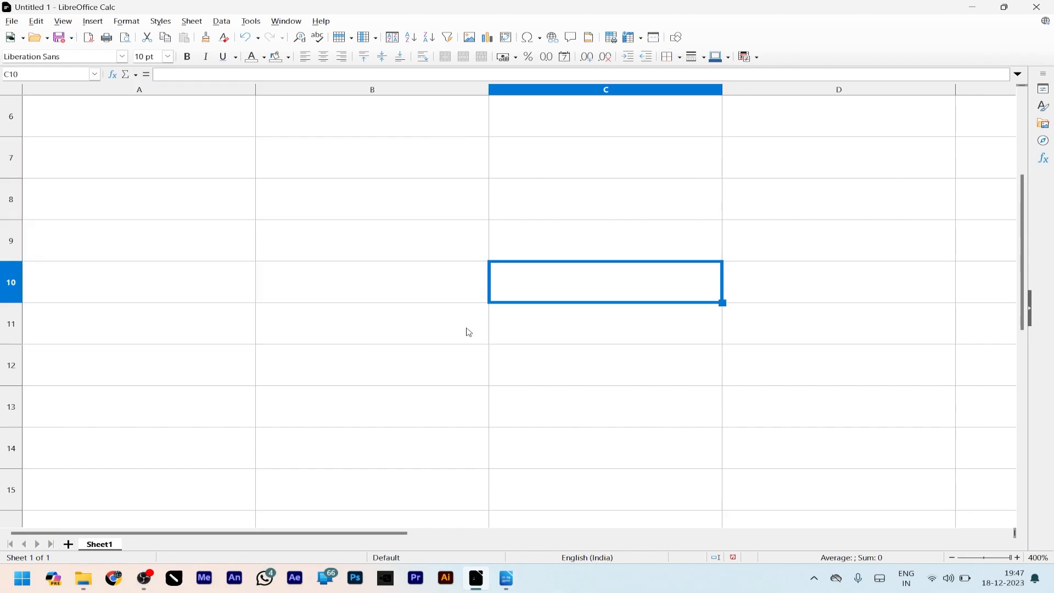
key(ctrl+z)
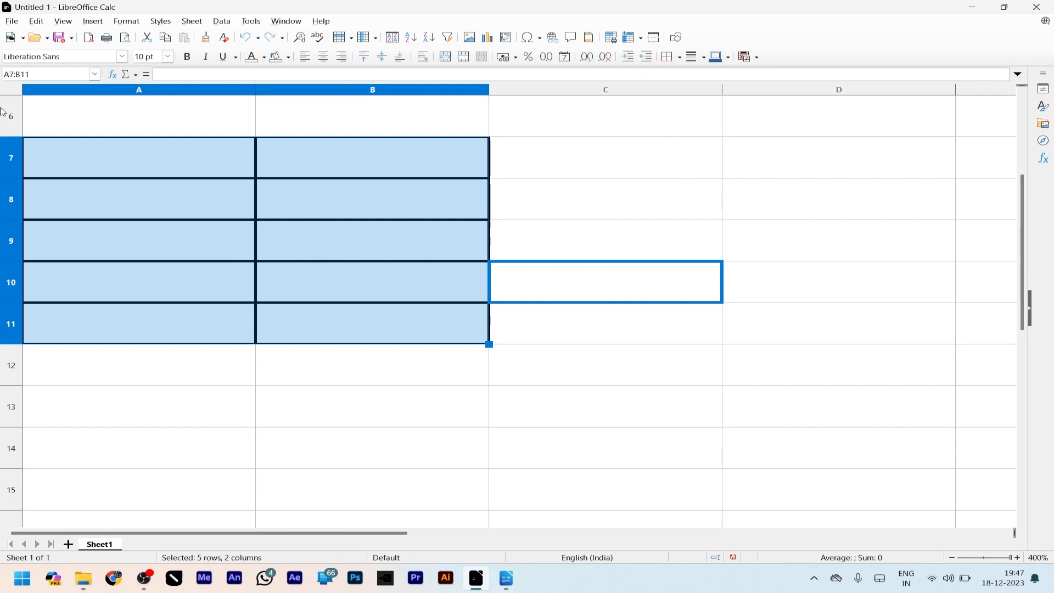
Set the border color of A7:B11 to a red from the standard palette.
click(332, 247)
drag(174, 150, 296, 320)
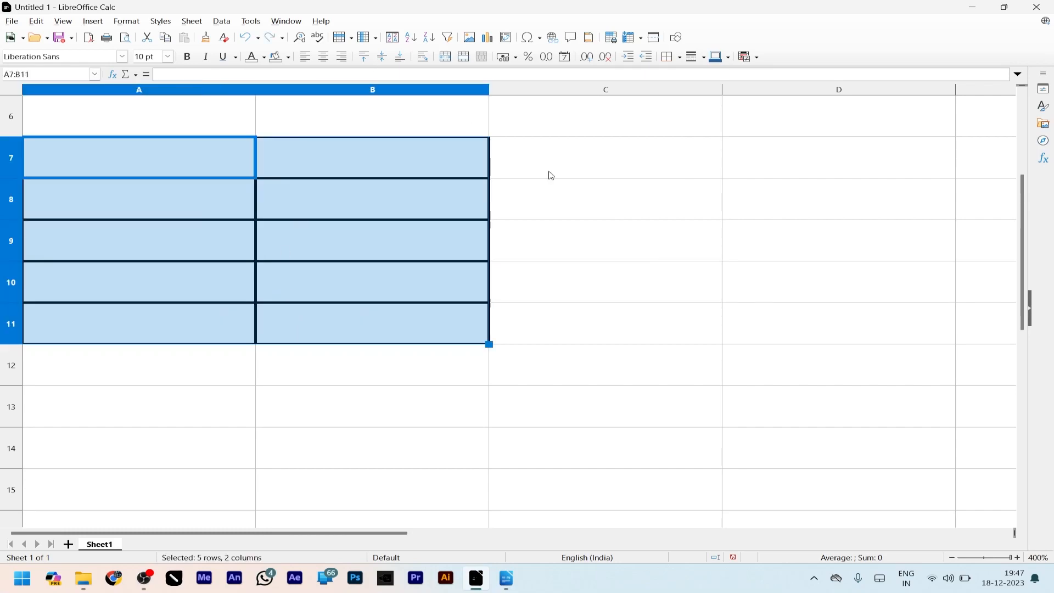
click(731, 60)
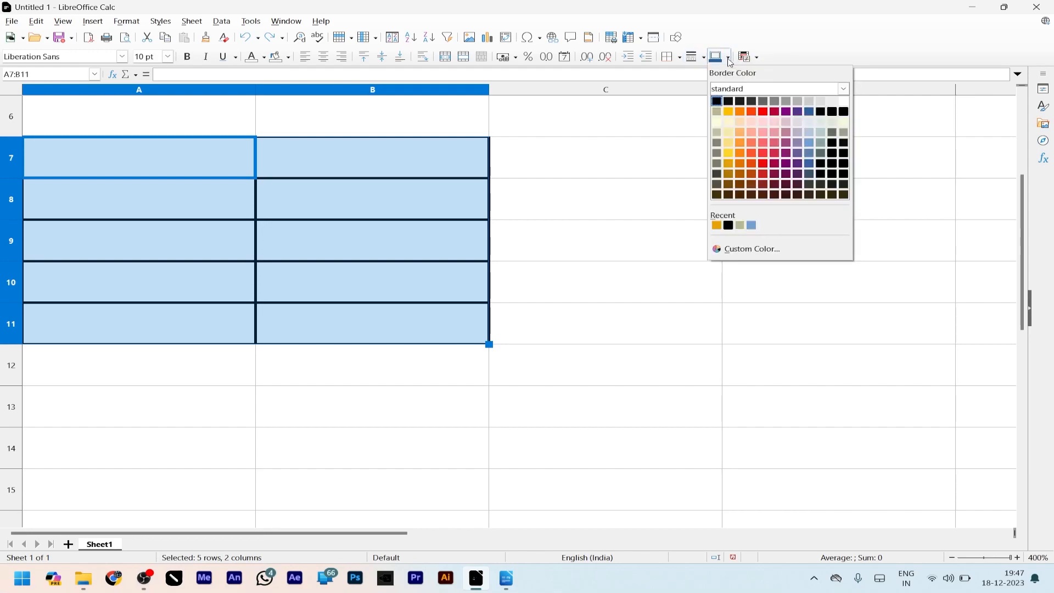
click(759, 91)
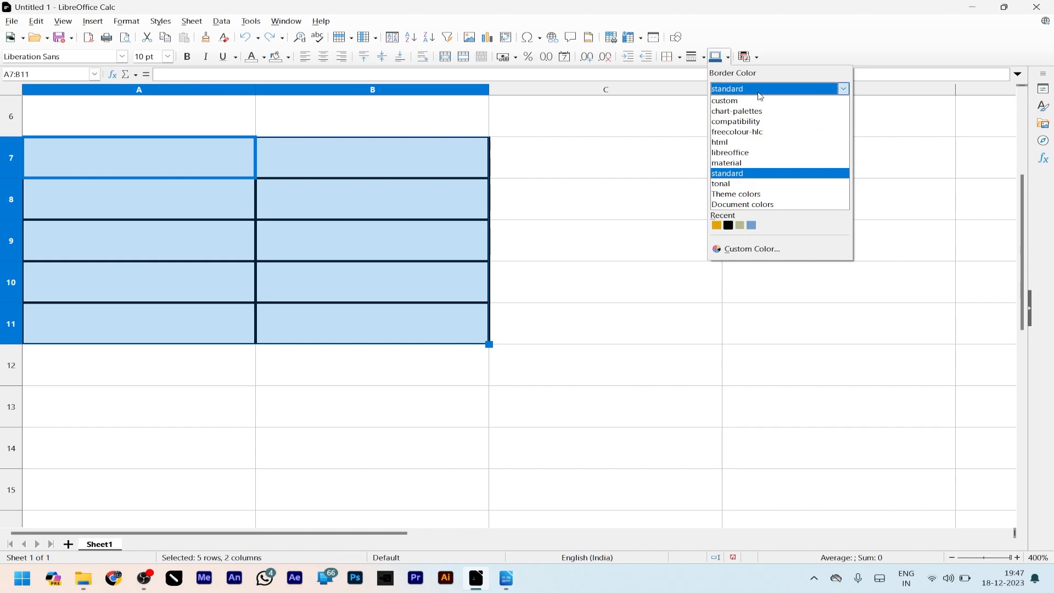
click(761, 173)
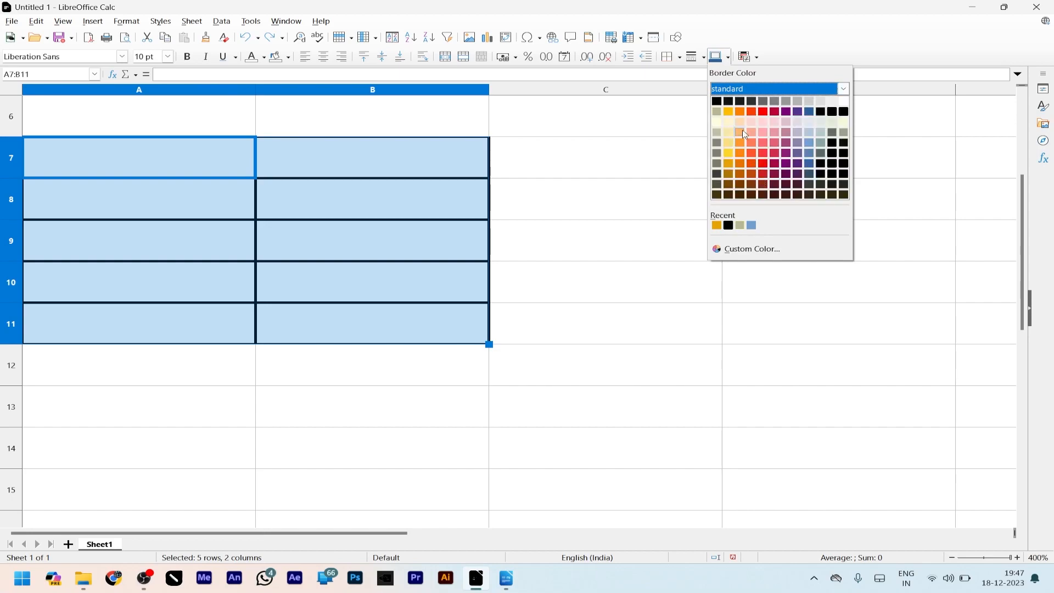
click(763, 174)
click(567, 250)
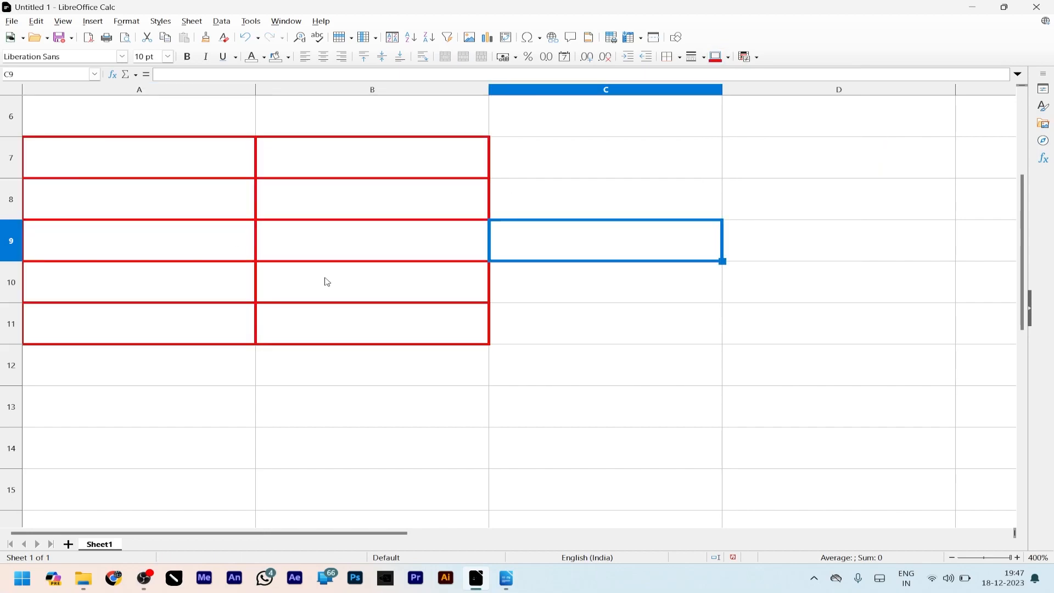
Change the border style of A7:B11 to a thick double line.
drag(232, 164, 311, 310)
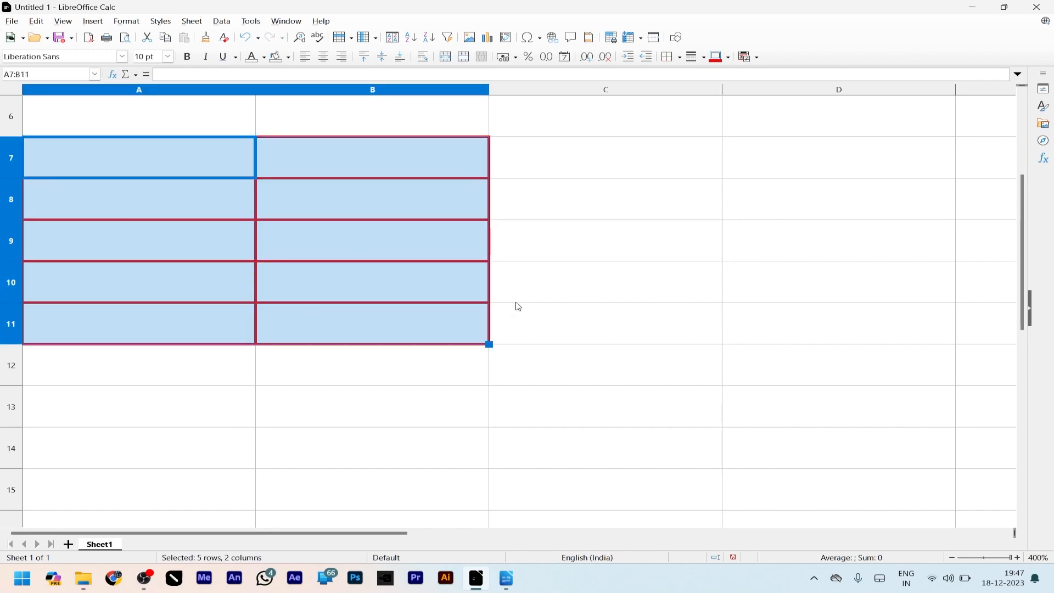
click(694, 58)
click(716, 113)
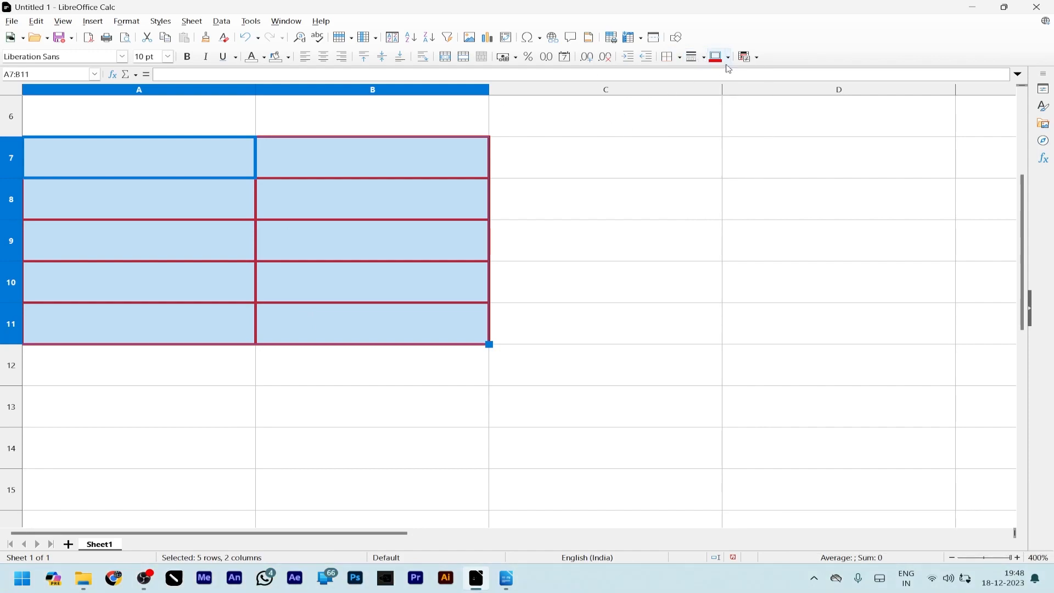
click(706, 60)
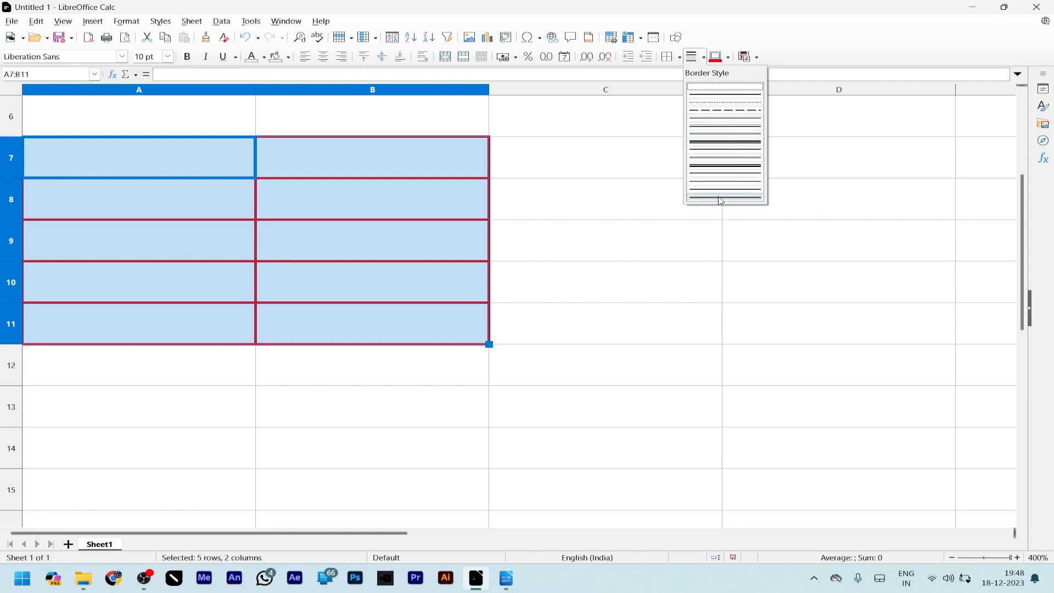
click(732, 144)
click(594, 259)
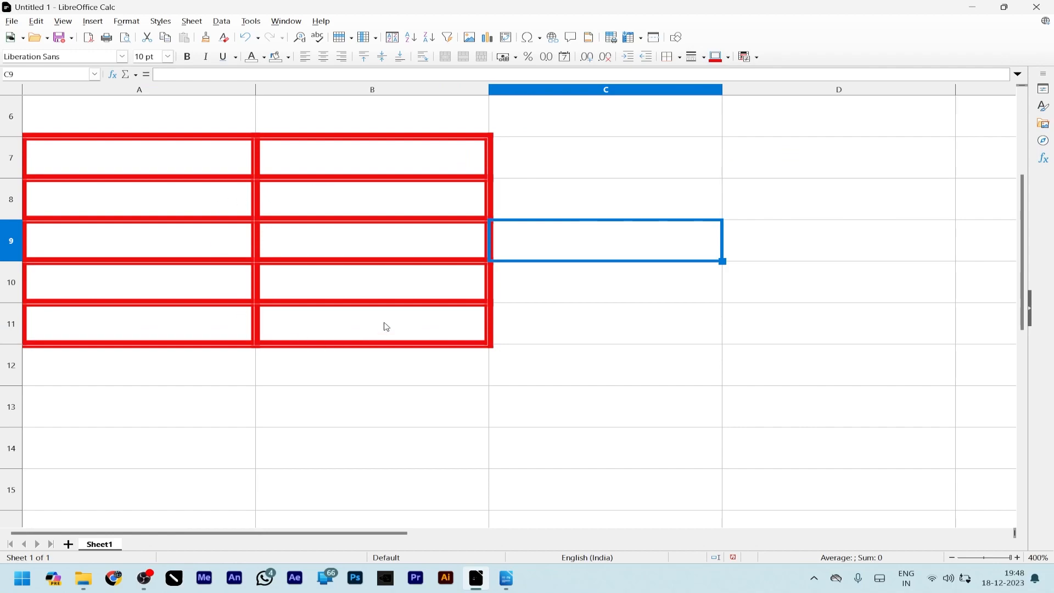
drag(203, 162, 319, 326)
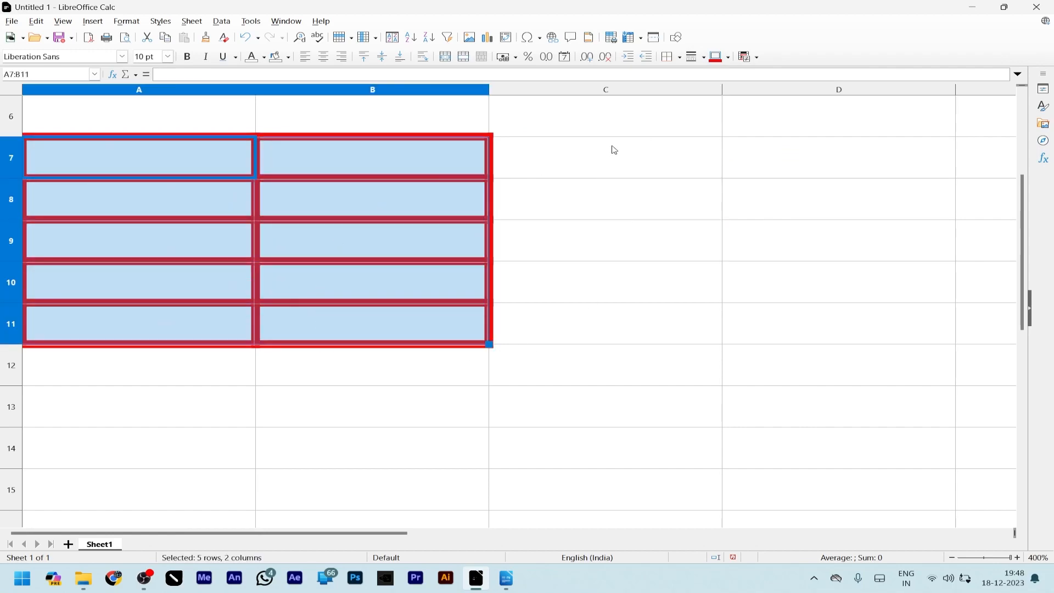
click(680, 62)
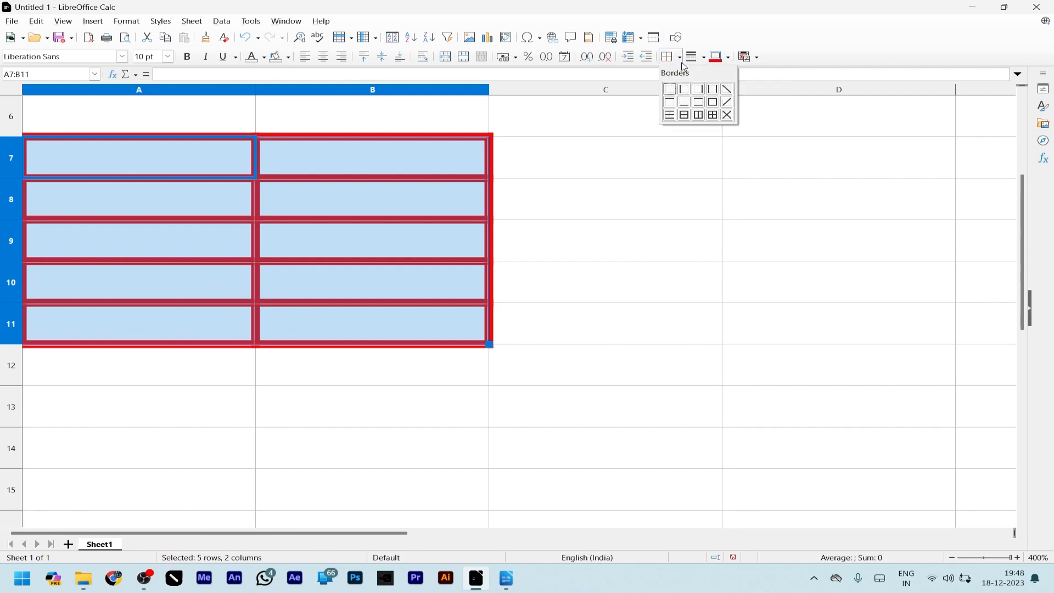
click(592, 209)
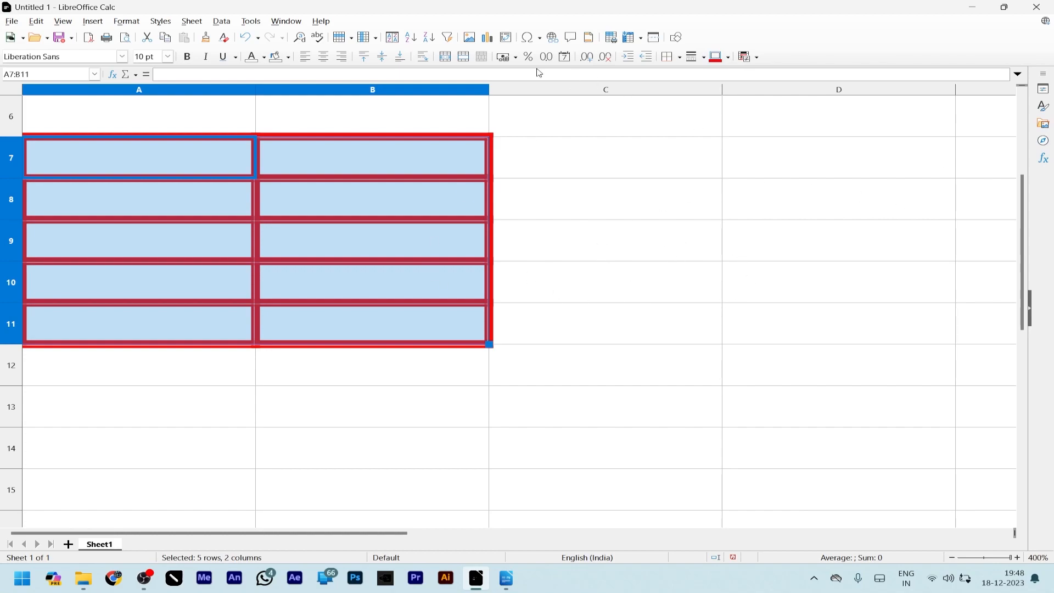
click(620, 211)
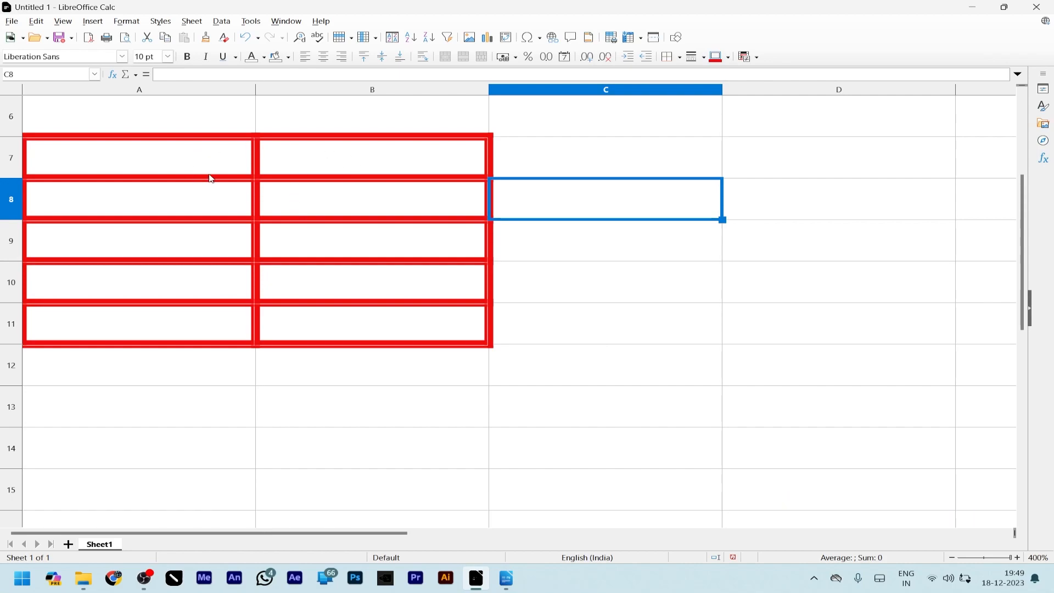
Merge and center the cells of the bordered range A7:B11, and reselect the merged cell.
drag(213, 168, 283, 321)
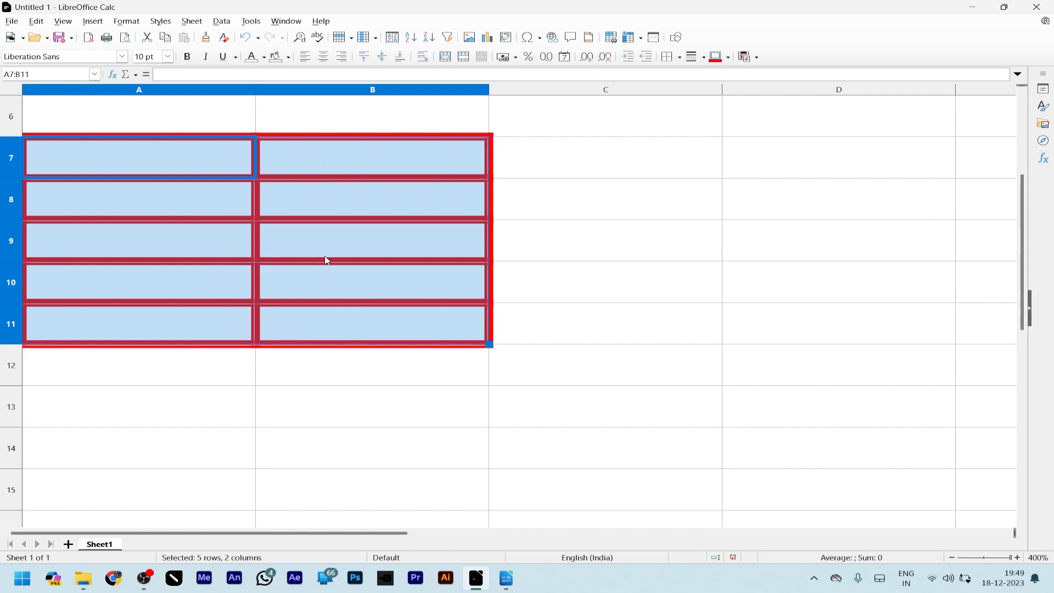
click(445, 57)
click(516, 243)
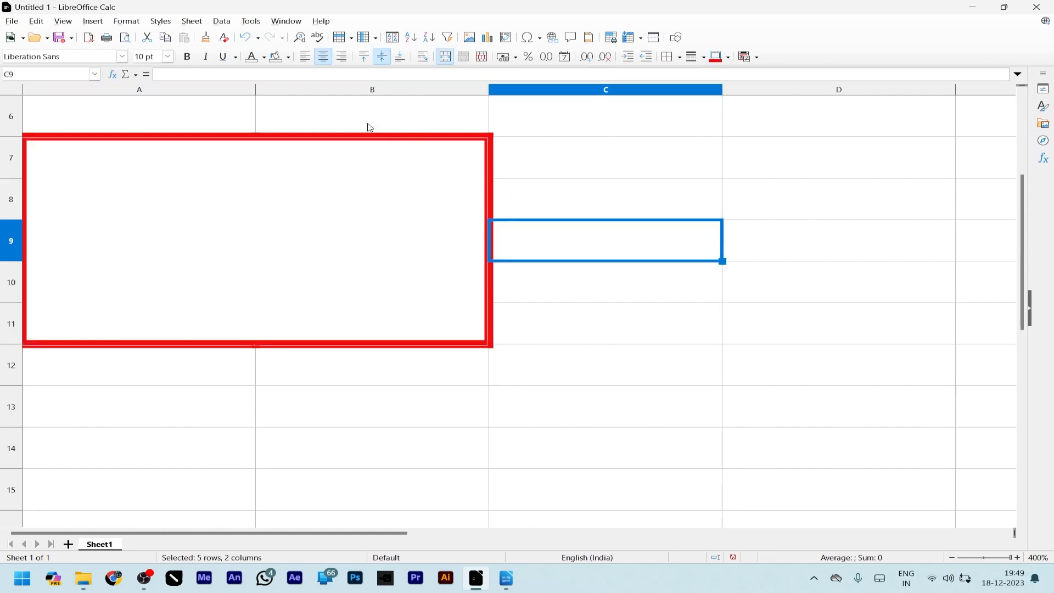
click(266, 250)
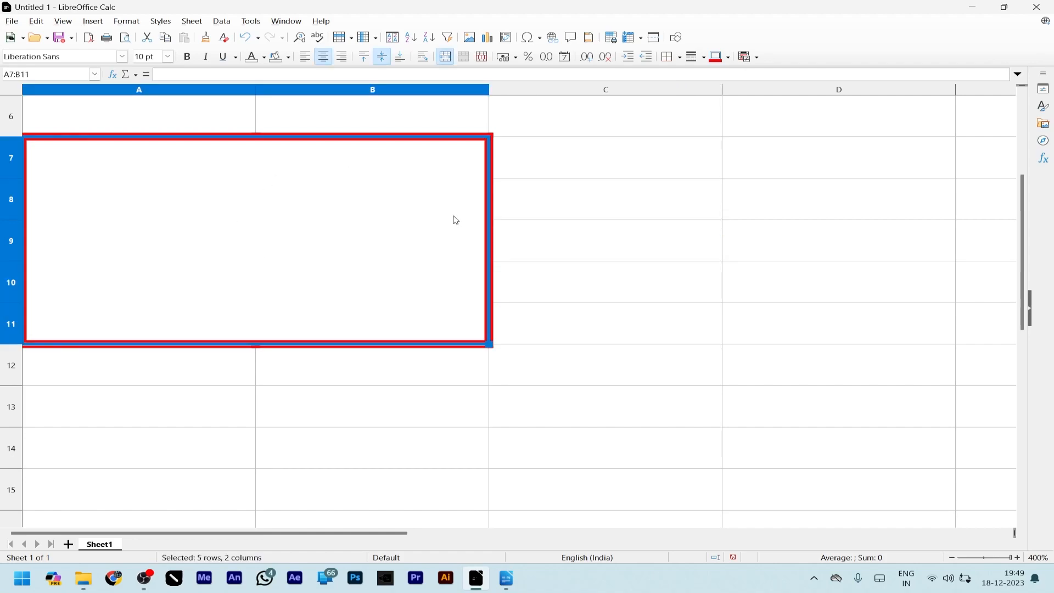
click(535, 235)
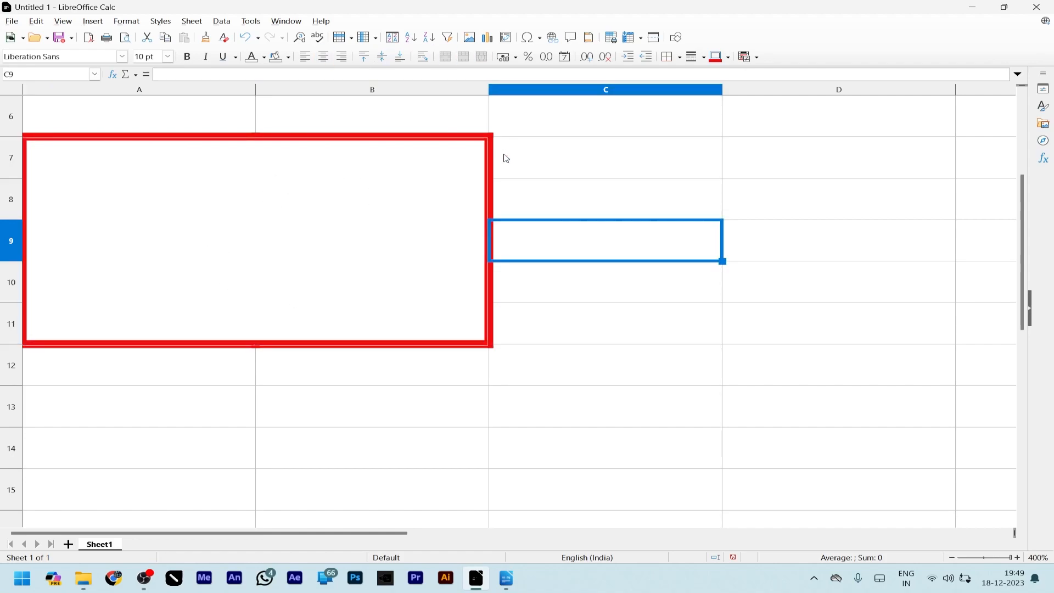
click(265, 297)
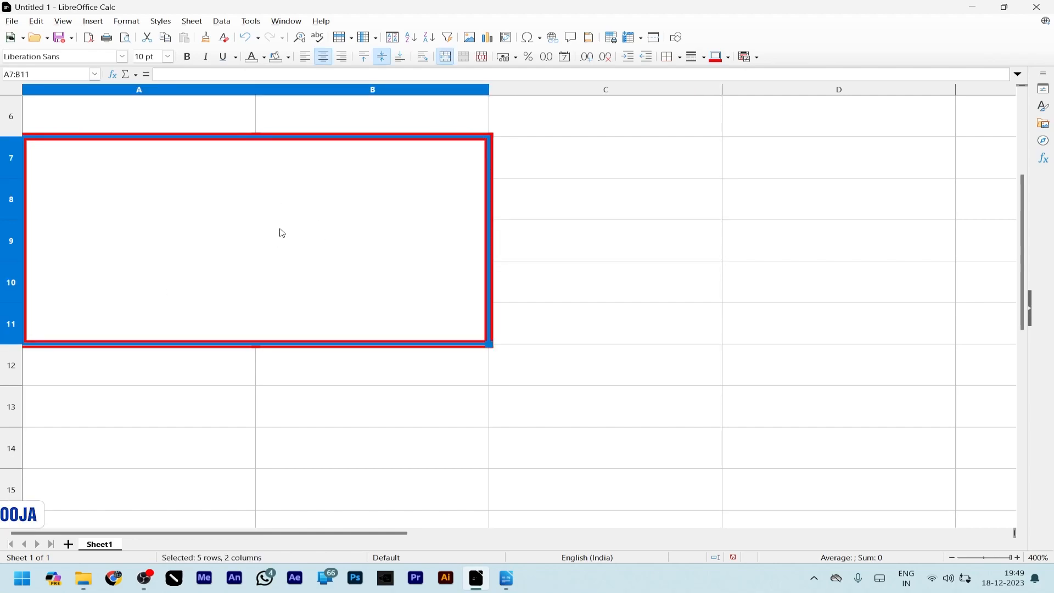
click(563, 214)
click(383, 228)
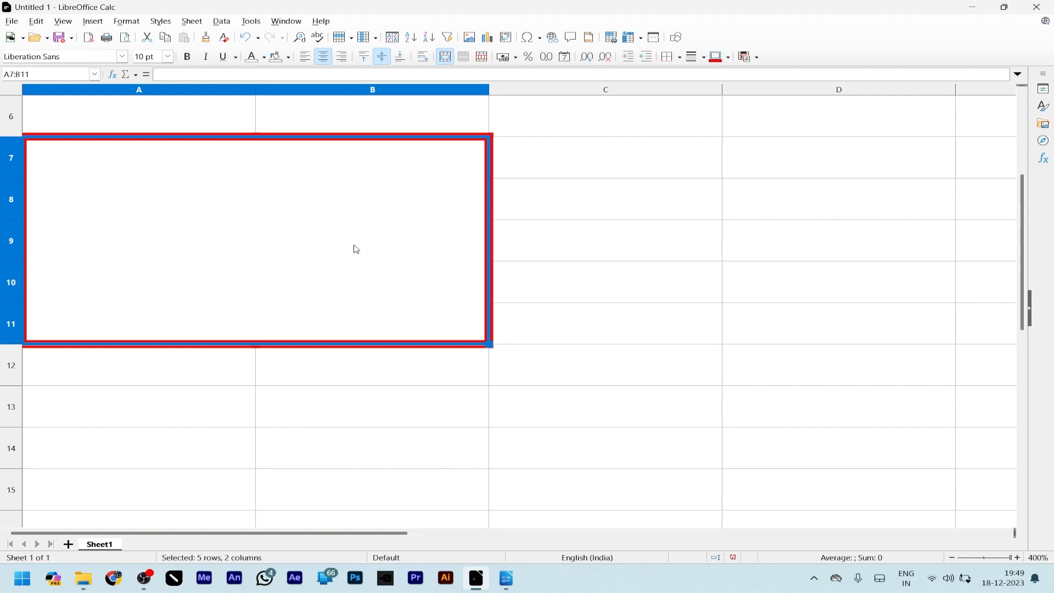
Enter the text "Libreoffice calc" in the merged cell A7:B11.
text(Libre)
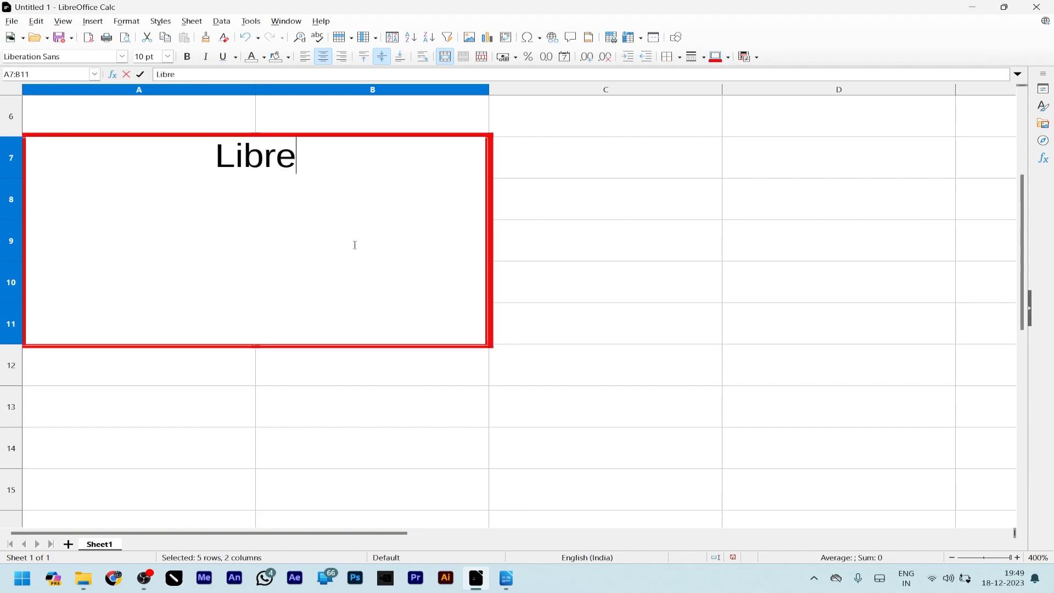
text(office )
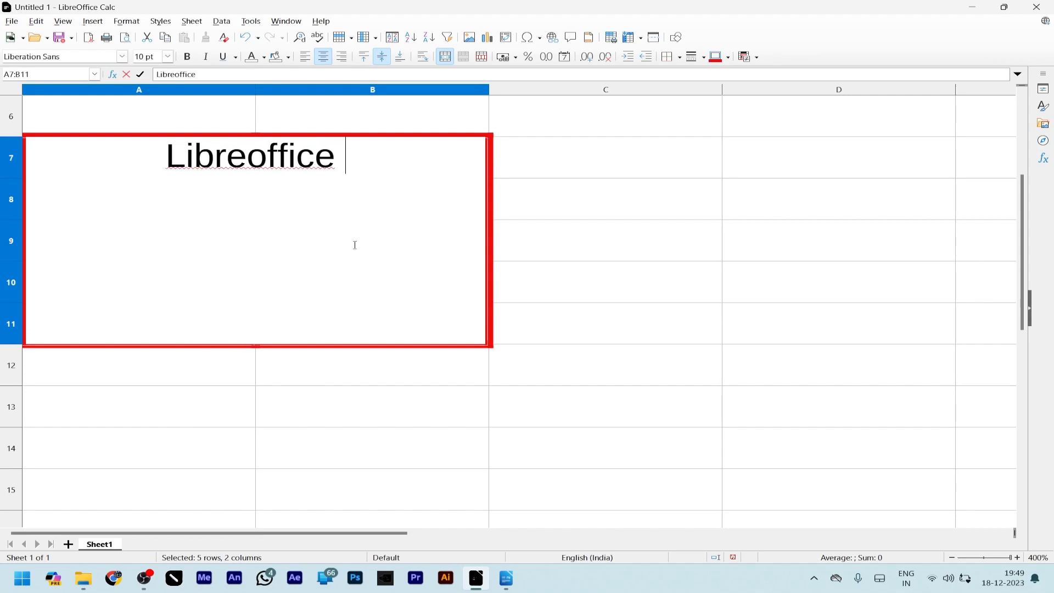
text(calc)
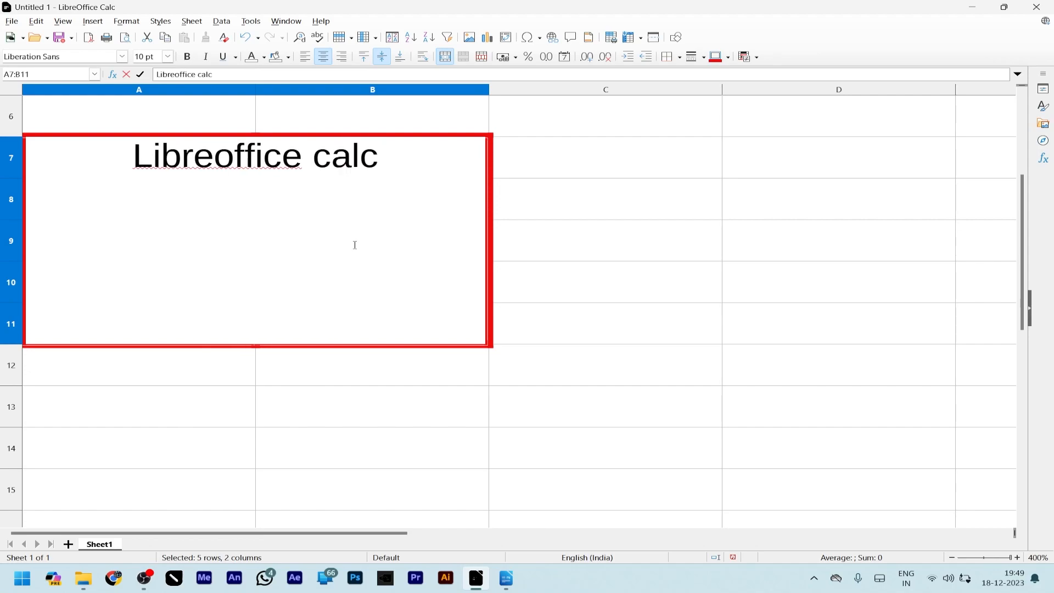
key(Return)
click(312, 279)
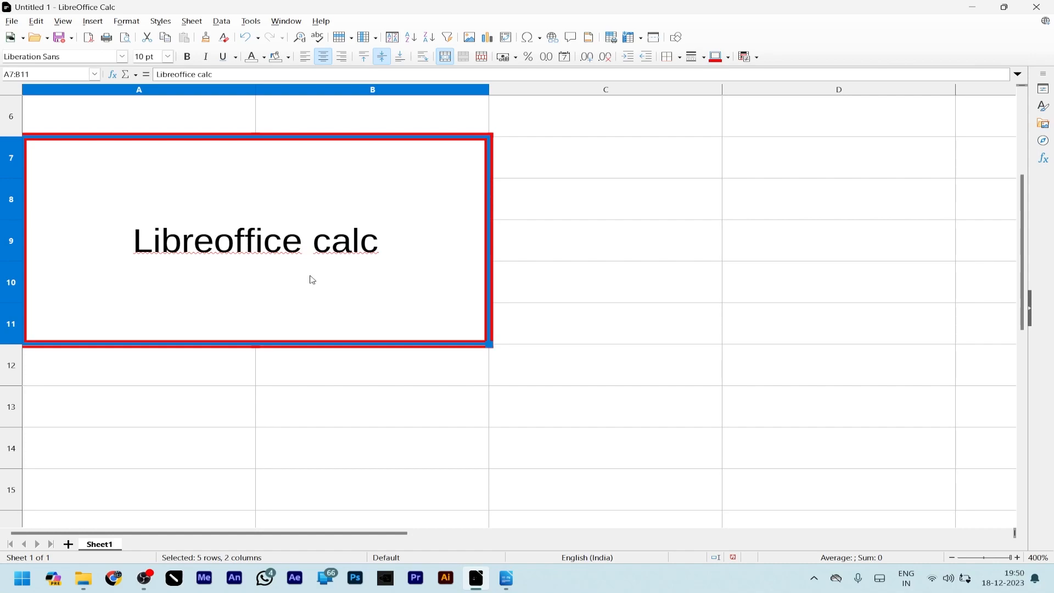
click(343, 371)
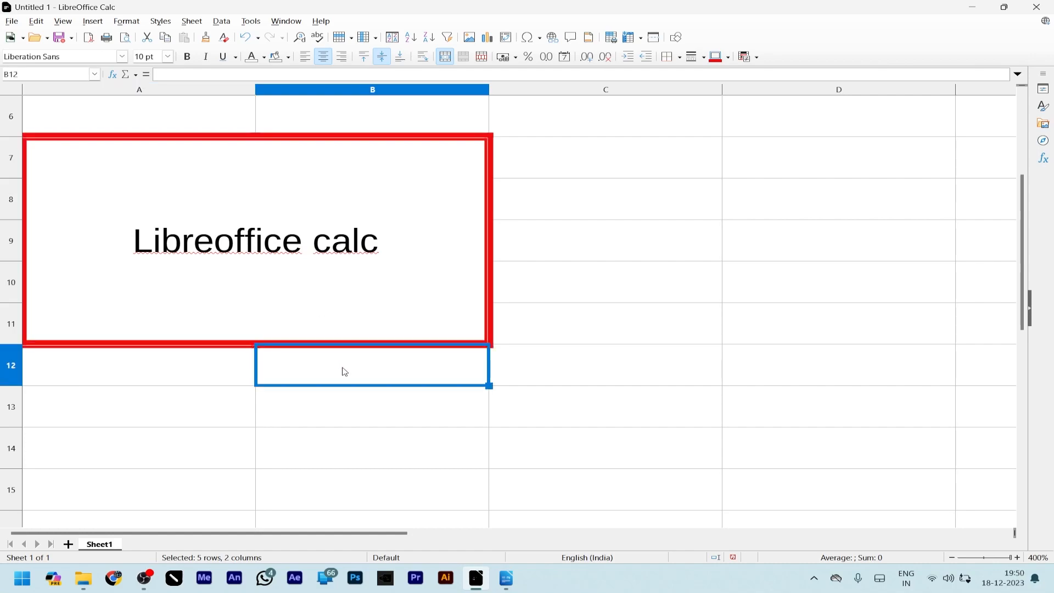
Unmerge the merged cell A7:B11 back into its individual cells.
click(342, 275)
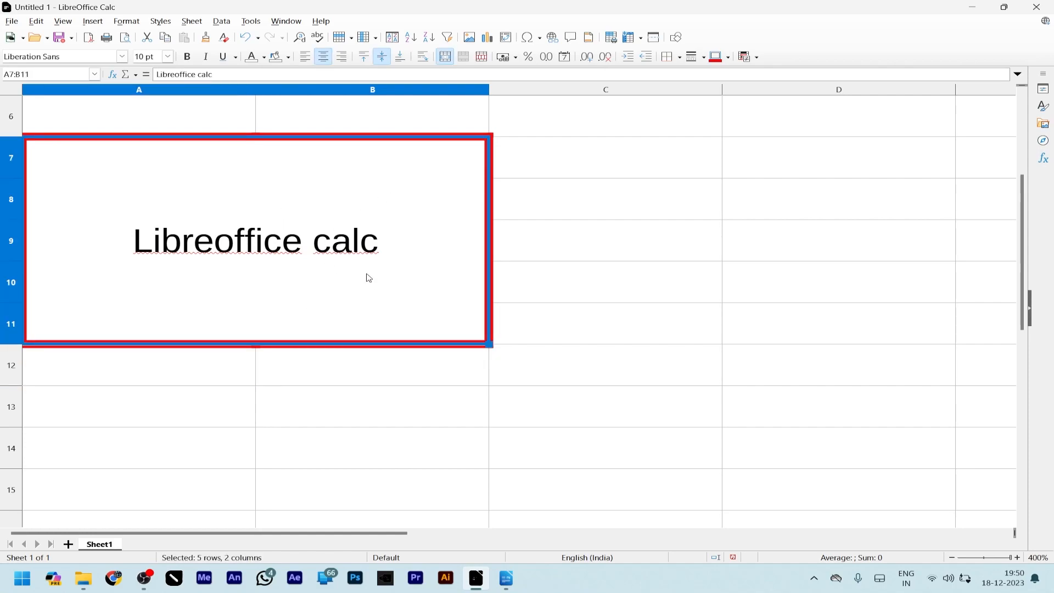
click(481, 57)
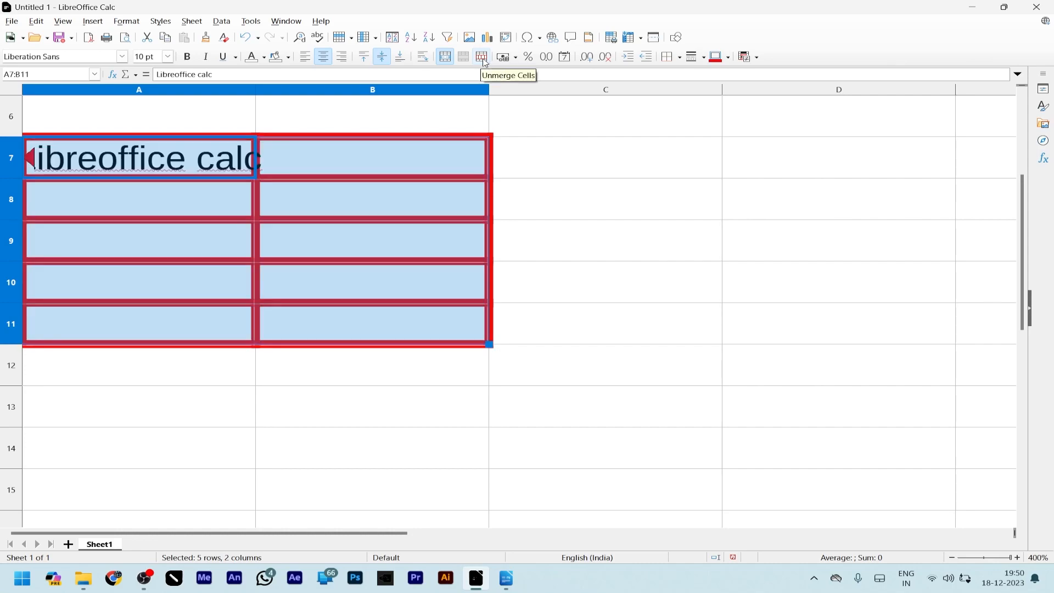
click(571, 275)
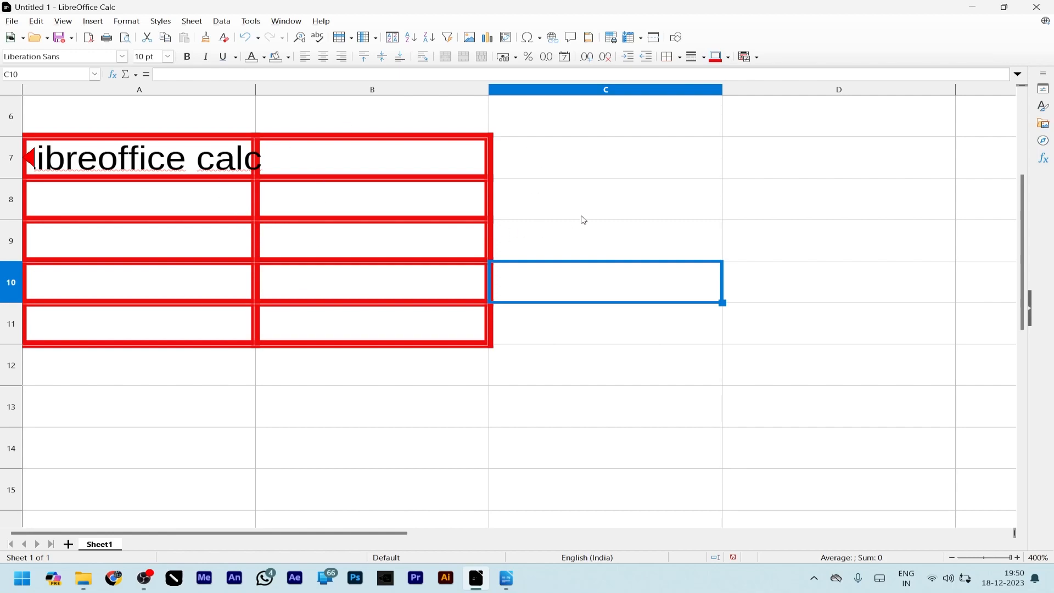
Enter "impress" in cell B9 and "writer" in cell A9.
click(323, 256)
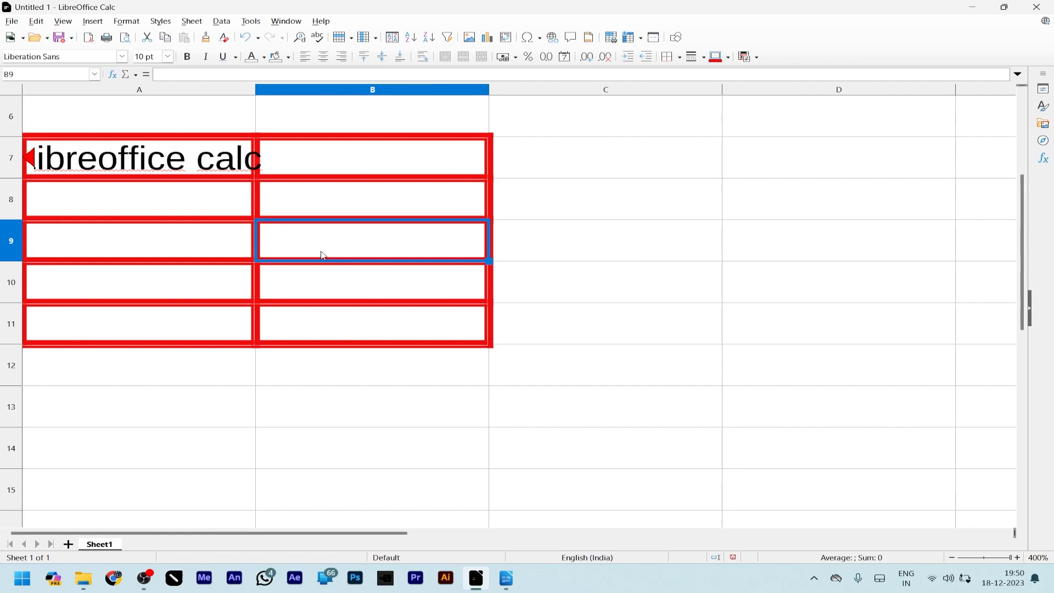
text(impres)
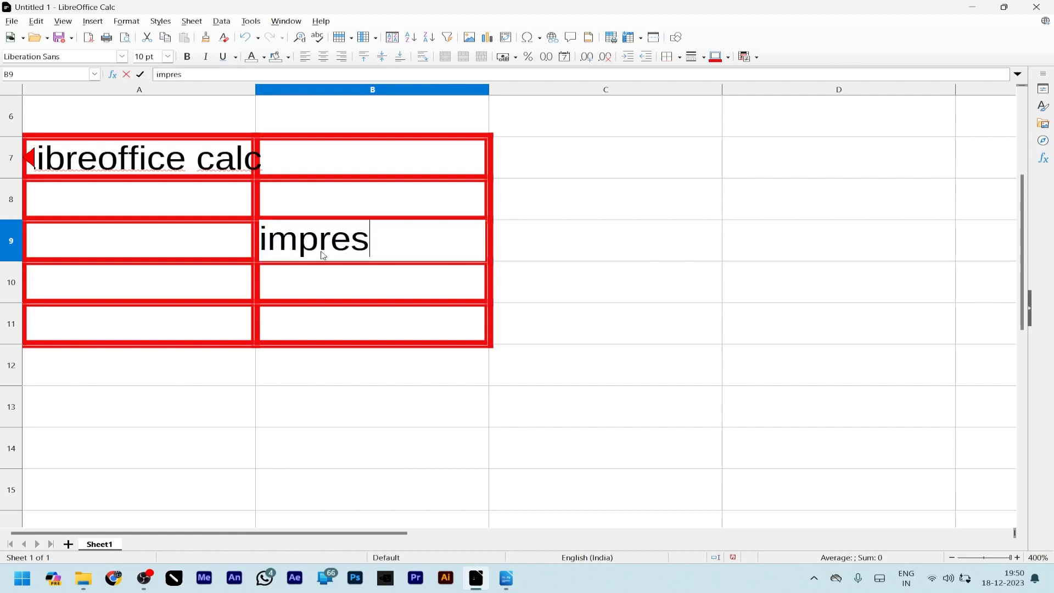
text(s)
key(Return)
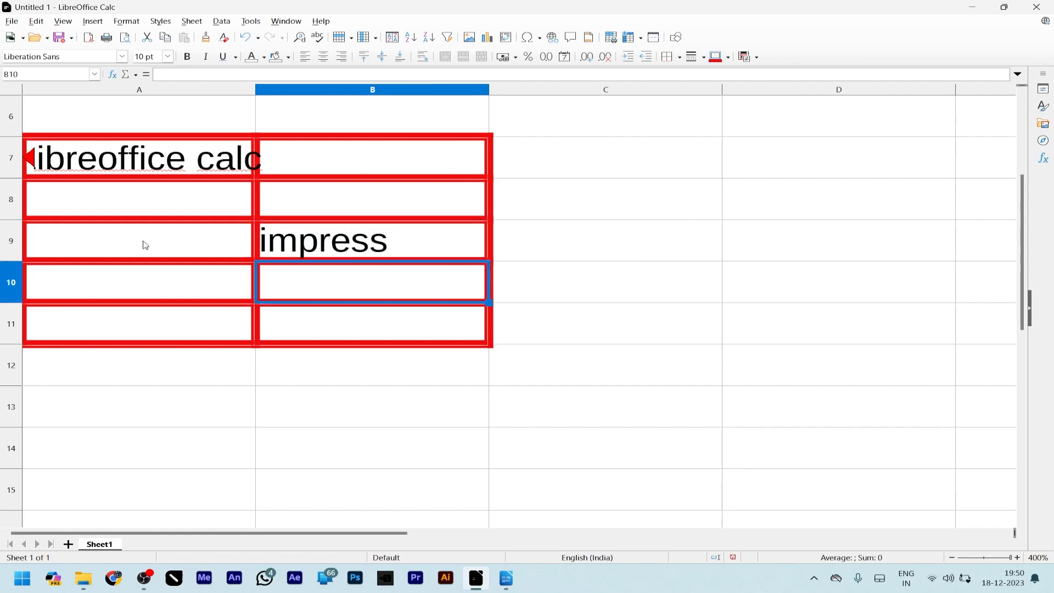
click(140, 243)
text(writer)
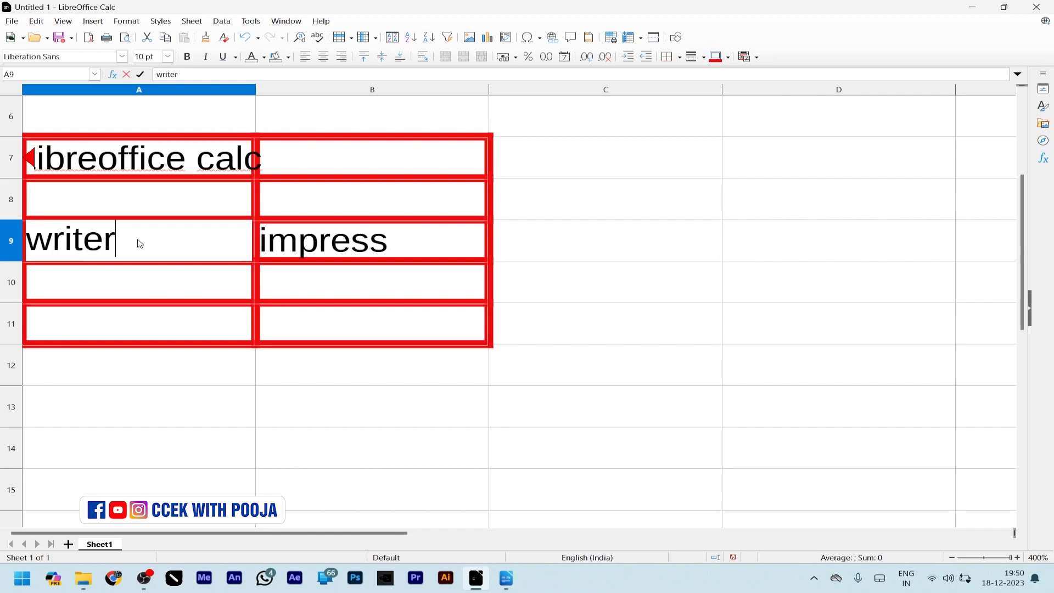
key(Return)
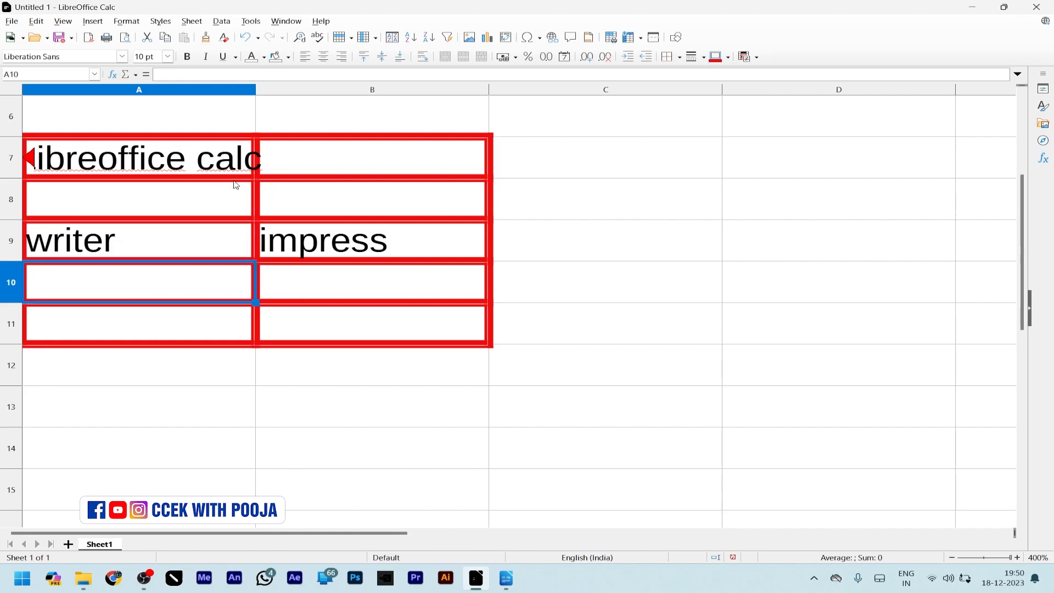
Try merging and centering A7:B11 with the option to keep the contents of the hidden cells, and undo the merge.
drag(233, 162, 324, 329)
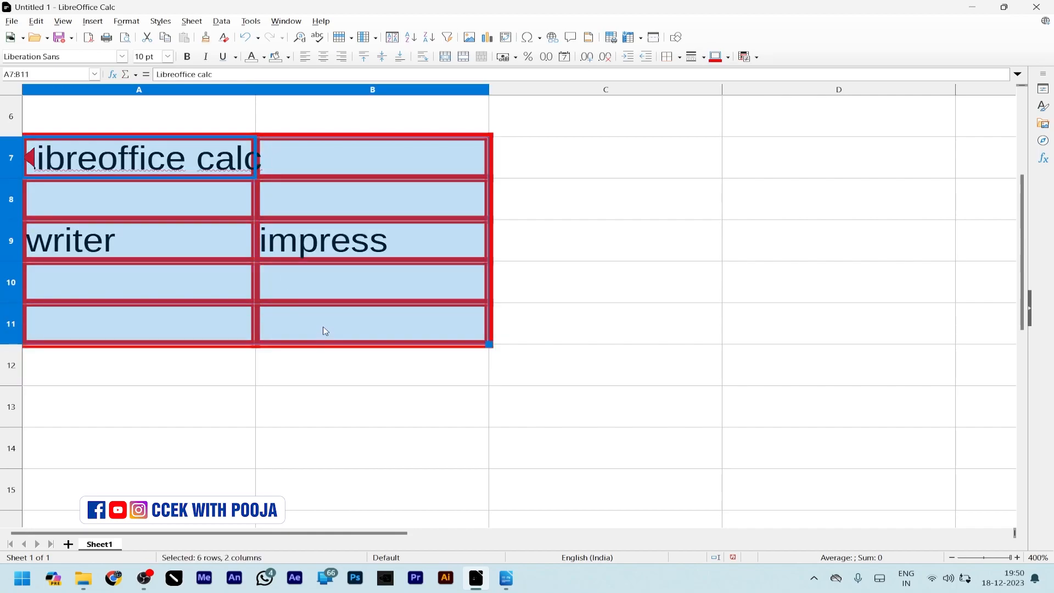
click(447, 60)
drag(502, 220, 584, 133)
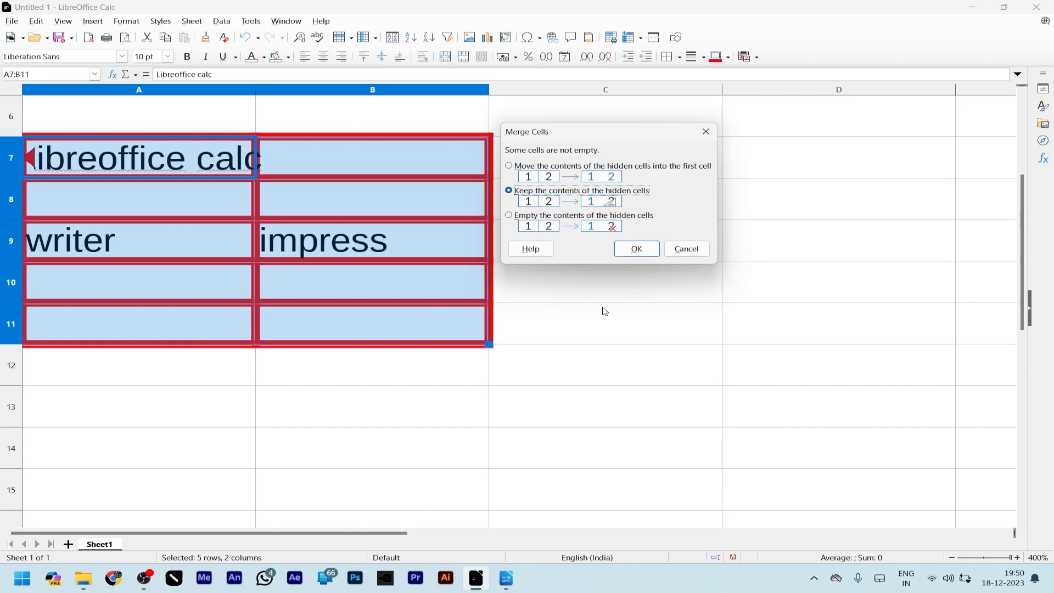
drag(588, 137, 596, 130)
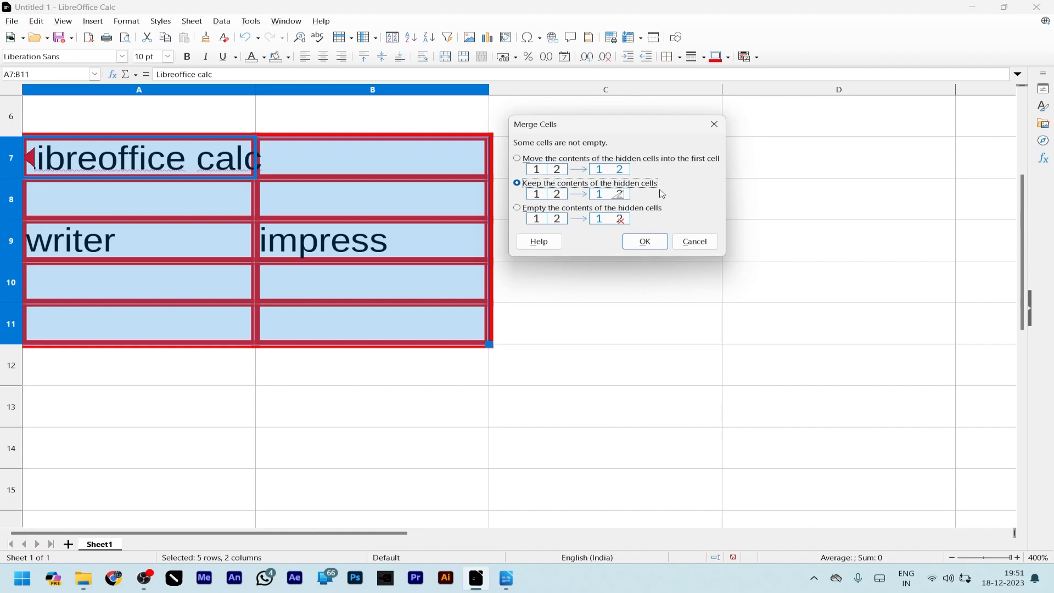
click(643, 240)
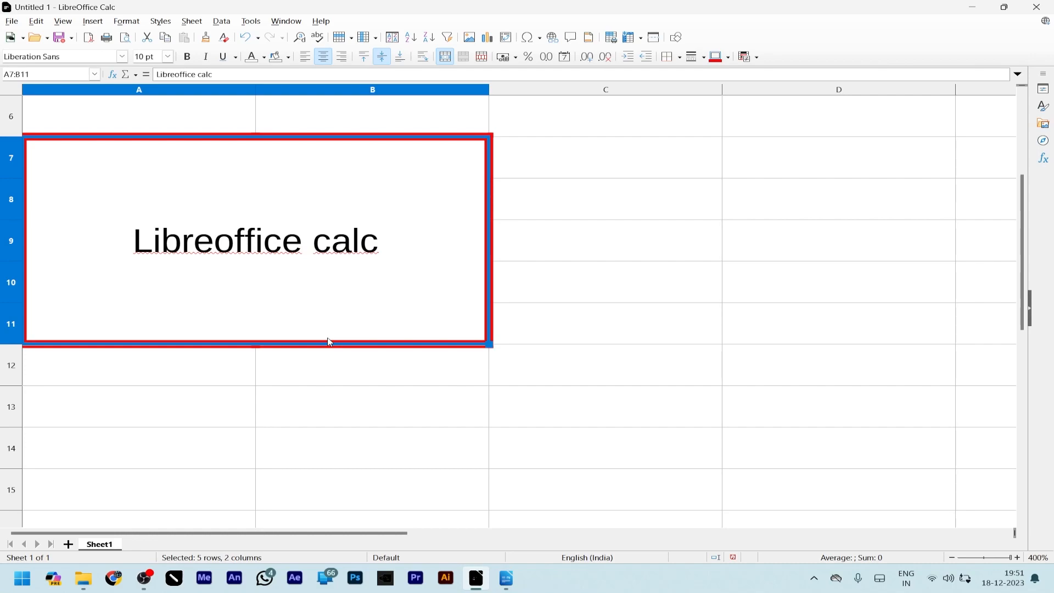
key(ctrl+z)
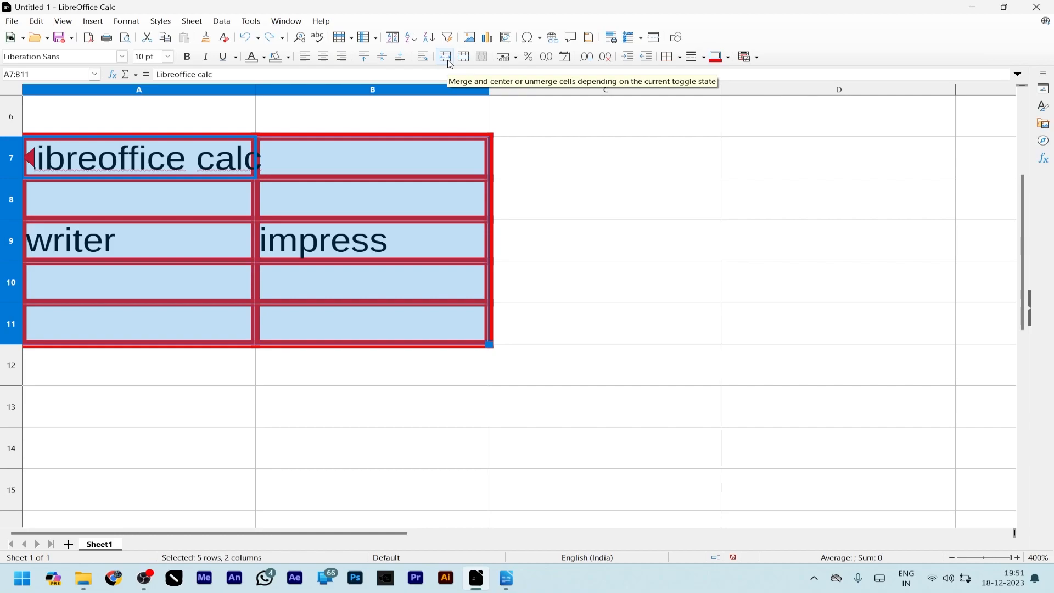
Delete the contents of cells B9 and A9.
click(403, 250)
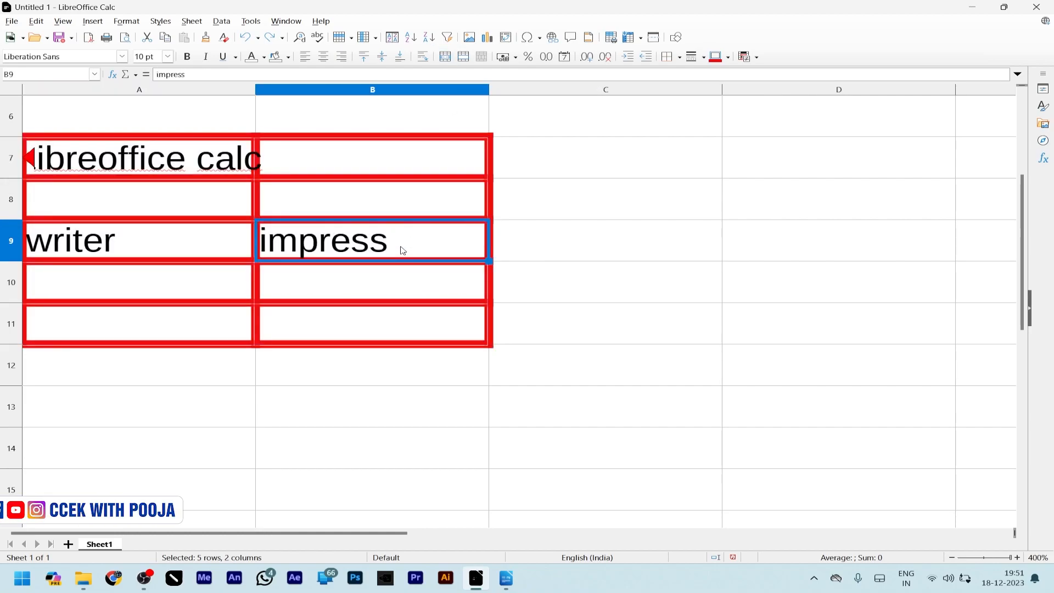
key(BackSpace)
key(Return)
key(Left)
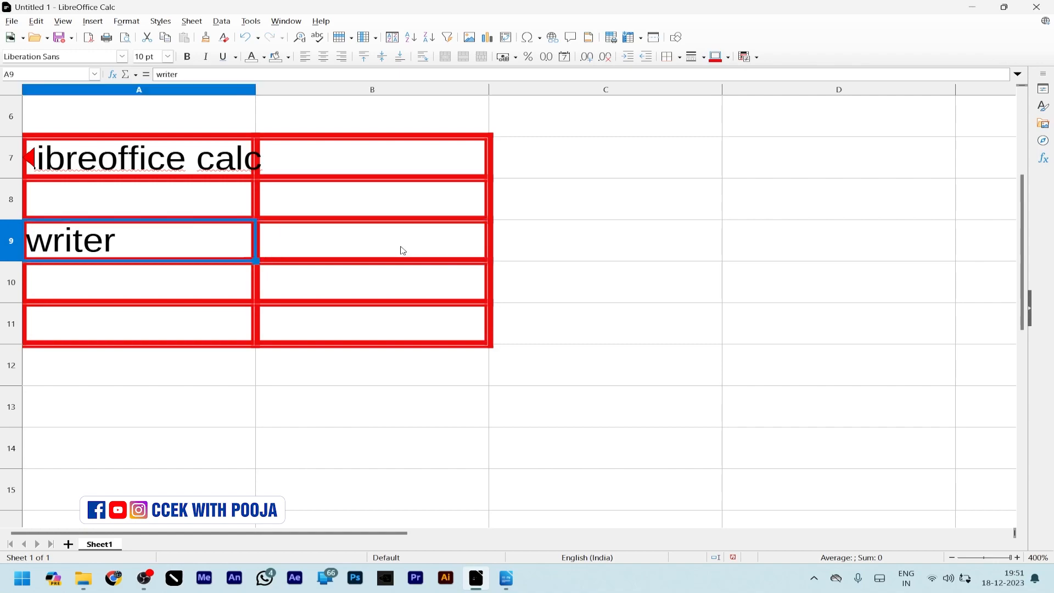
key(BackSpace)
key(Return)
Merge the empty range A22:B26 into one cell without centering.
drag(242, 166, 351, 320)
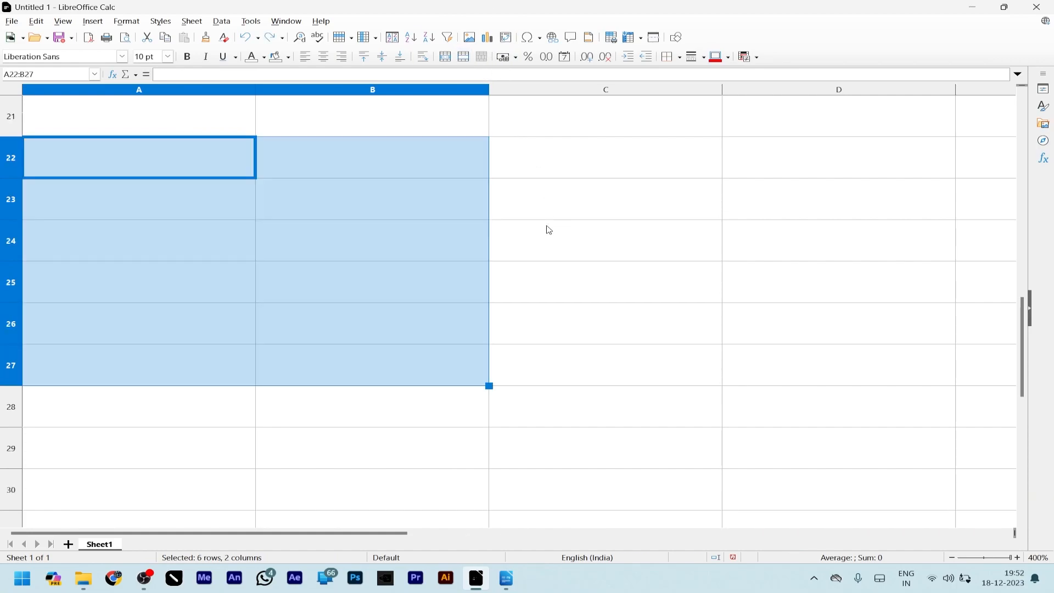
click(548, 229)
click(245, 162)
drag(245, 162, 352, 327)
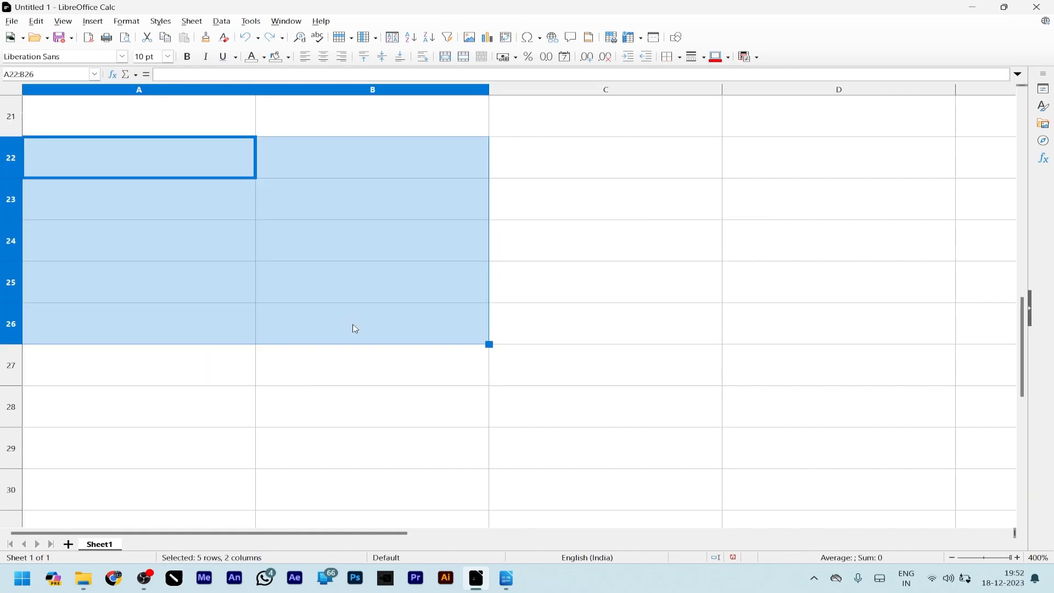
click(465, 58)
Enter the text "Libreoffice calc" in the merged cell A22:B26 and reselect that cell.
text(libreoffice calc)
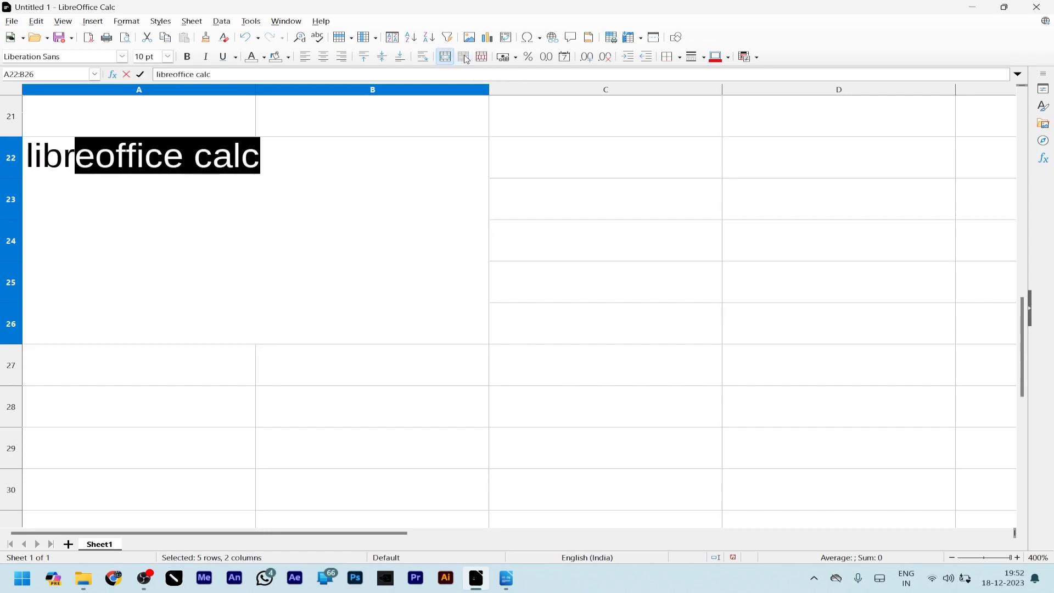
key(Return)
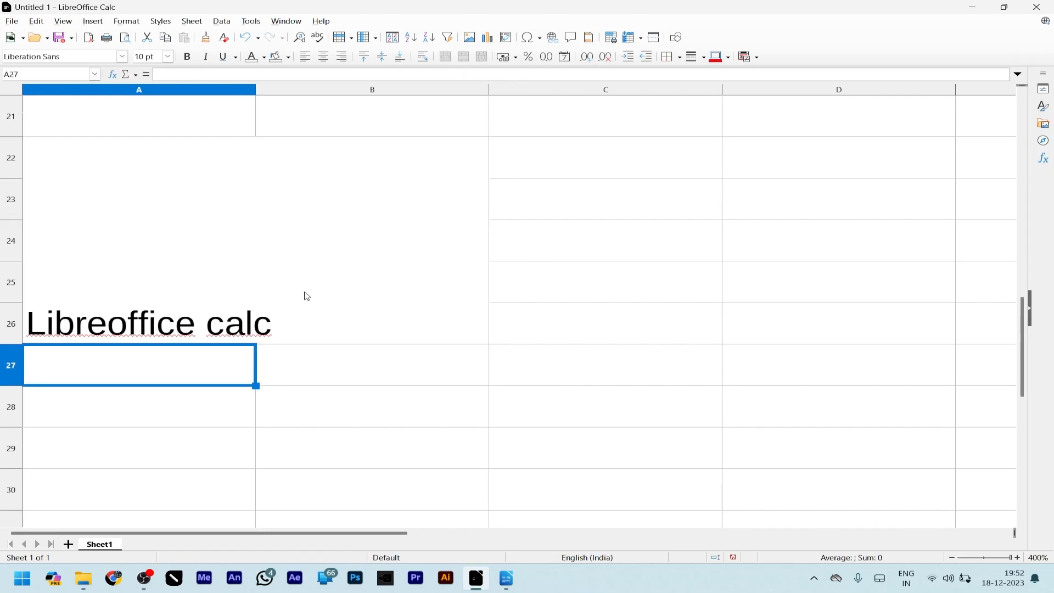
click(267, 305)
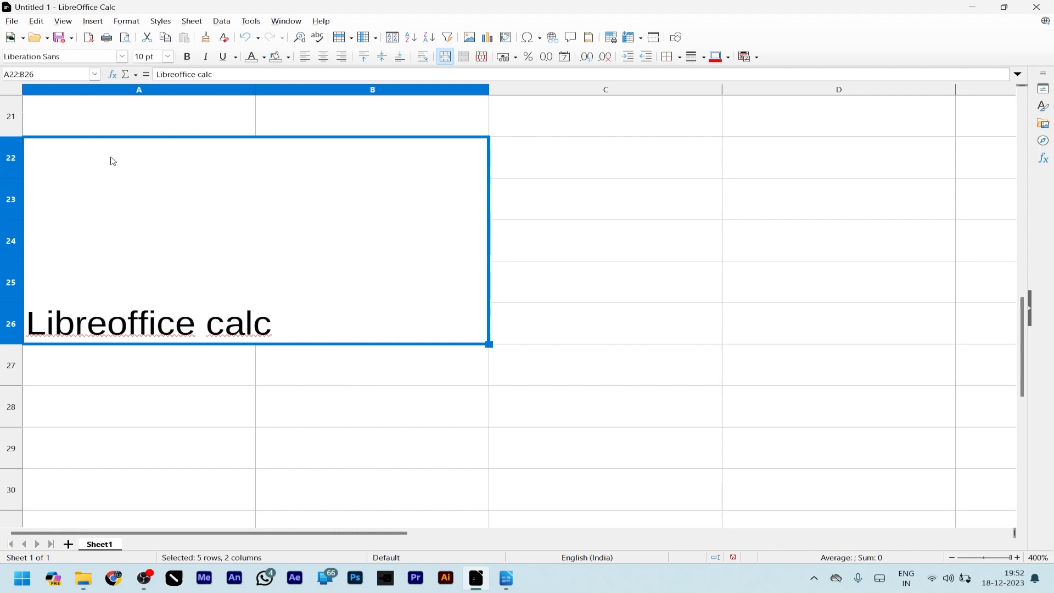
Unmerge the merged cell A22:B26 that contains "Libreoffice calc".
click(208, 373)
click(275, 273)
click(483, 58)
click(562, 279)
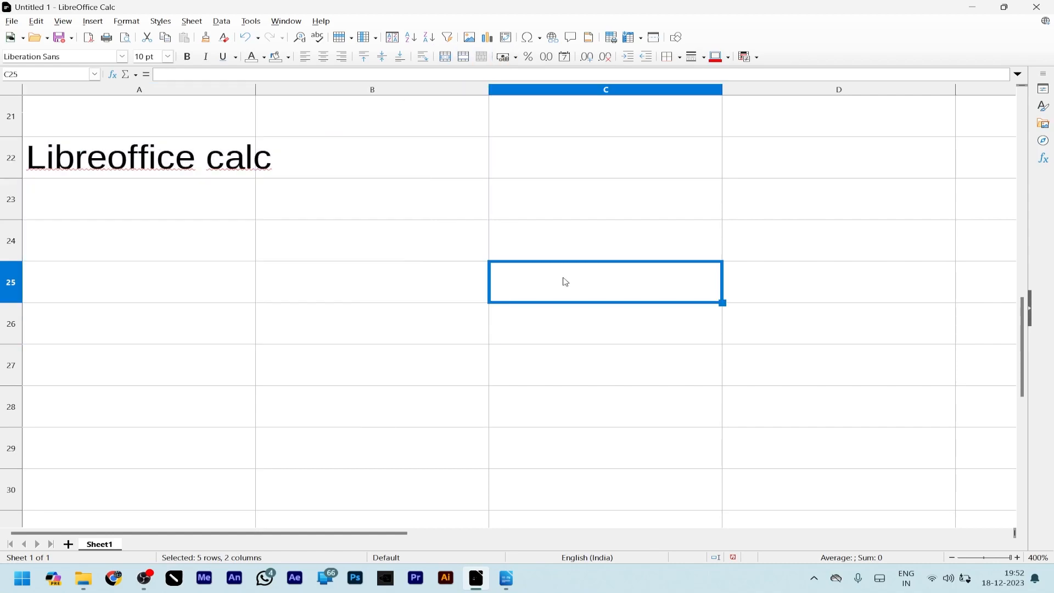
Replace the text in cell A22 with the number 1200 and reselect the cell.
click(232, 167)
key(BackSpace)
key(Return)
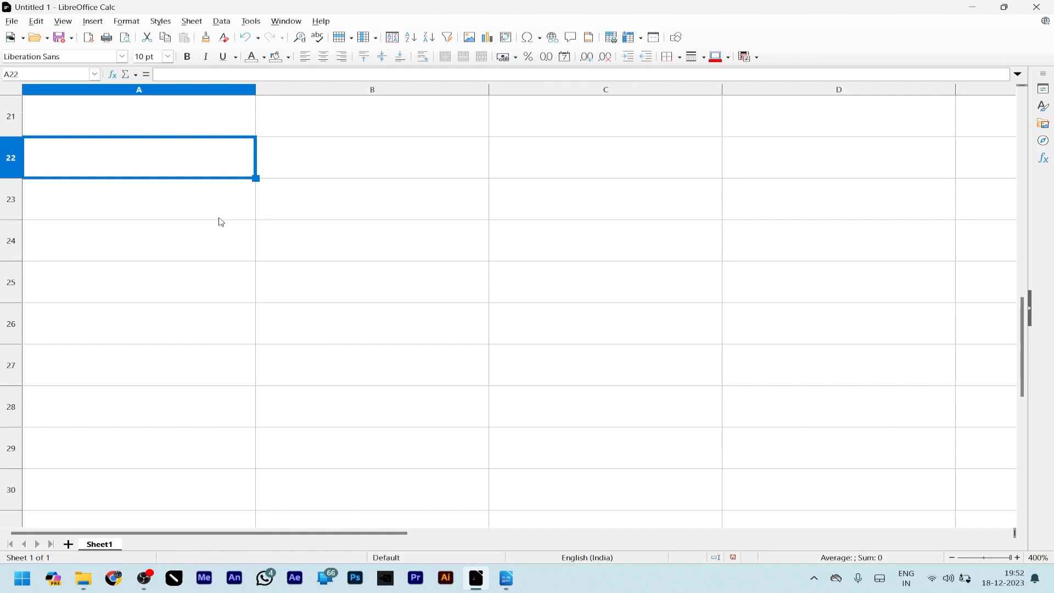
text(1200)
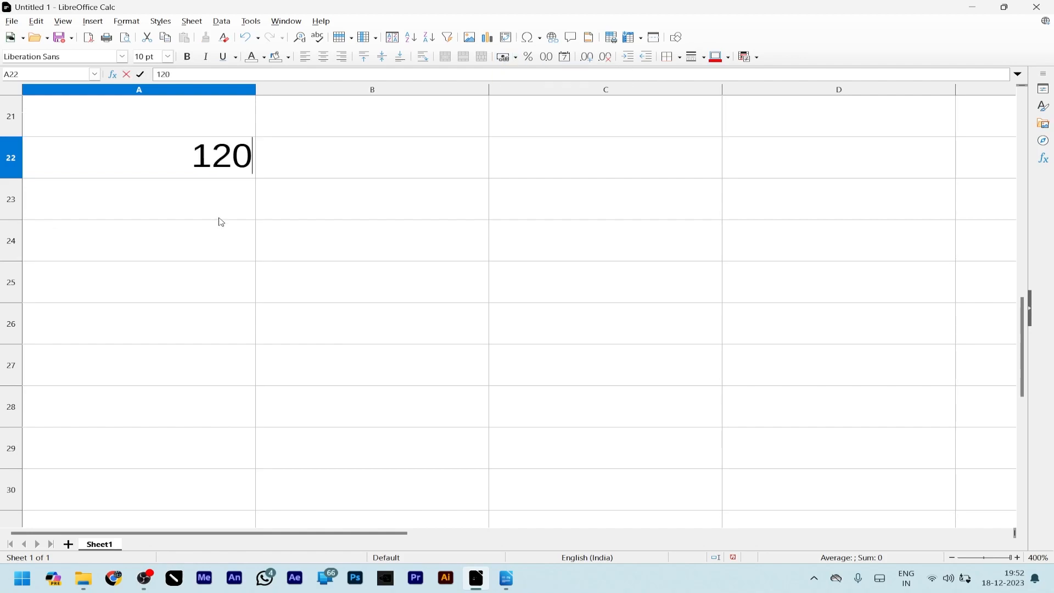
key(Return)
key(Up)
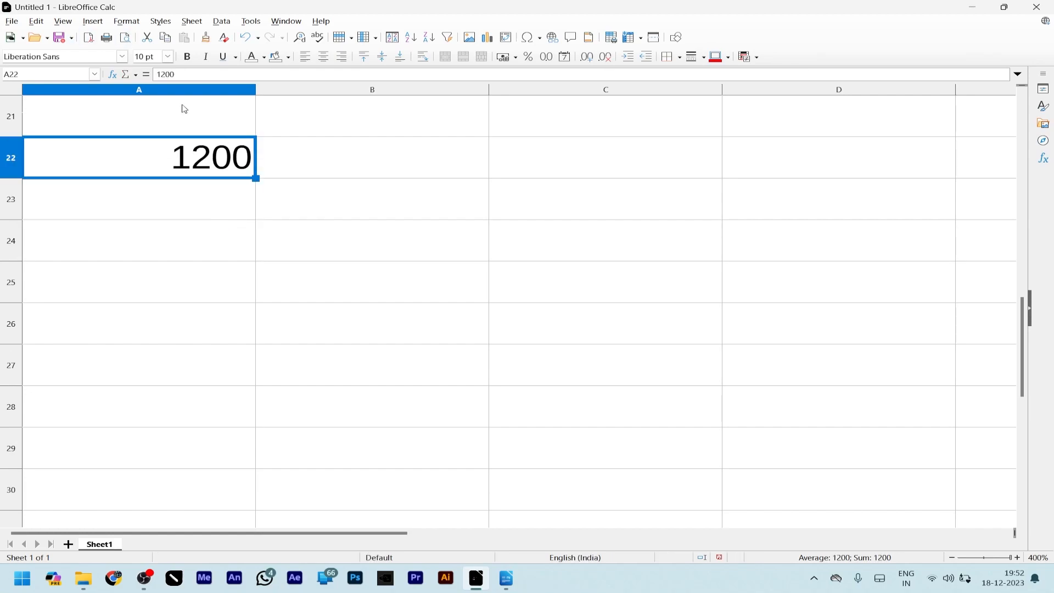
Format cell A22 as currency using the INR ₹ Marathi option.
click(516, 57)
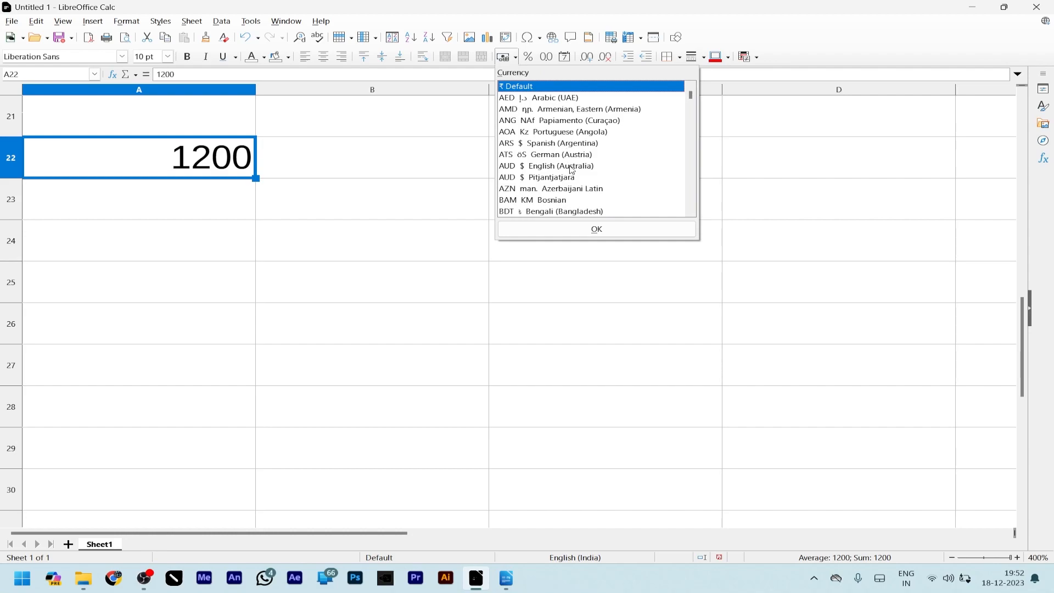
scroll(570, 170, down, 15)
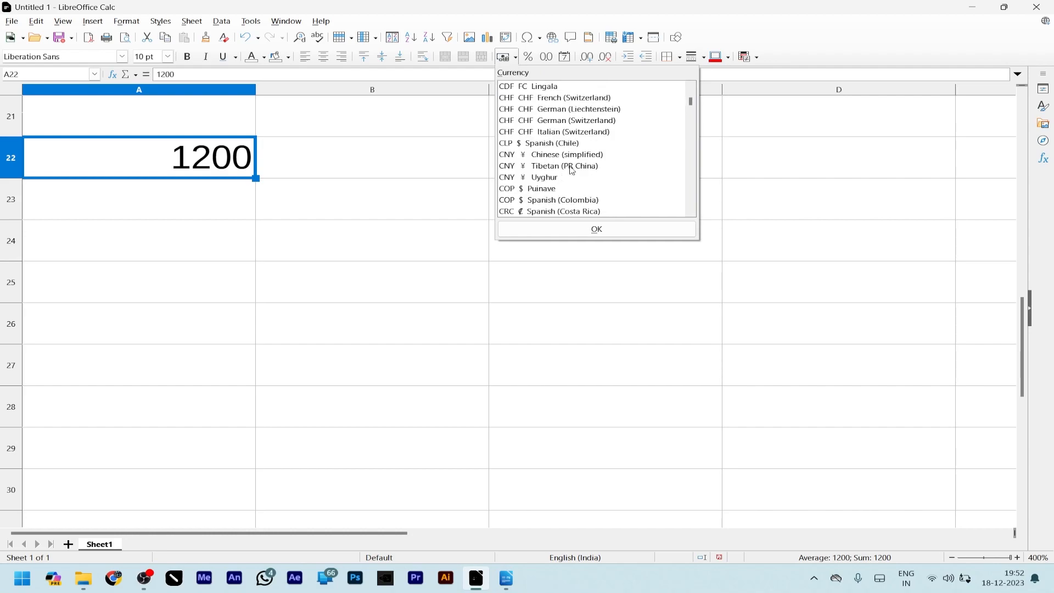
scroll(571, 170, down, 15)
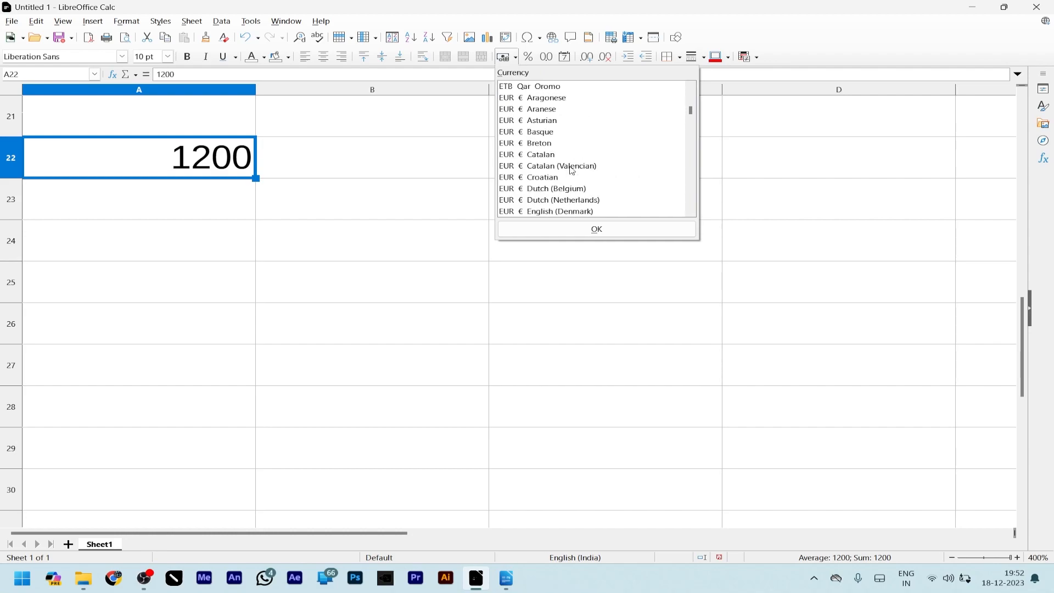
scroll(571, 170, down, 15)
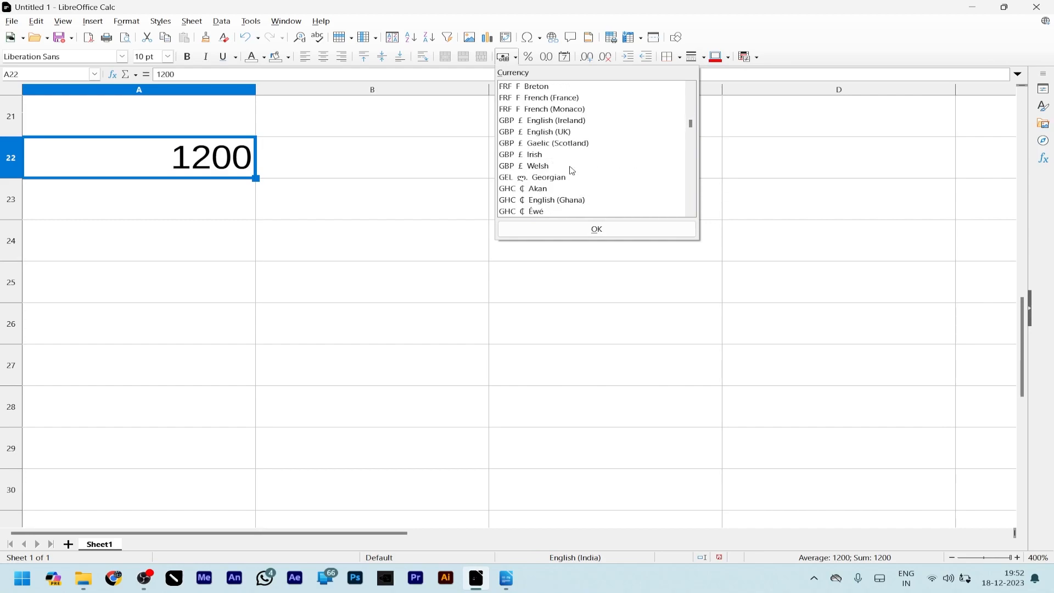
scroll(571, 170, down, 2)
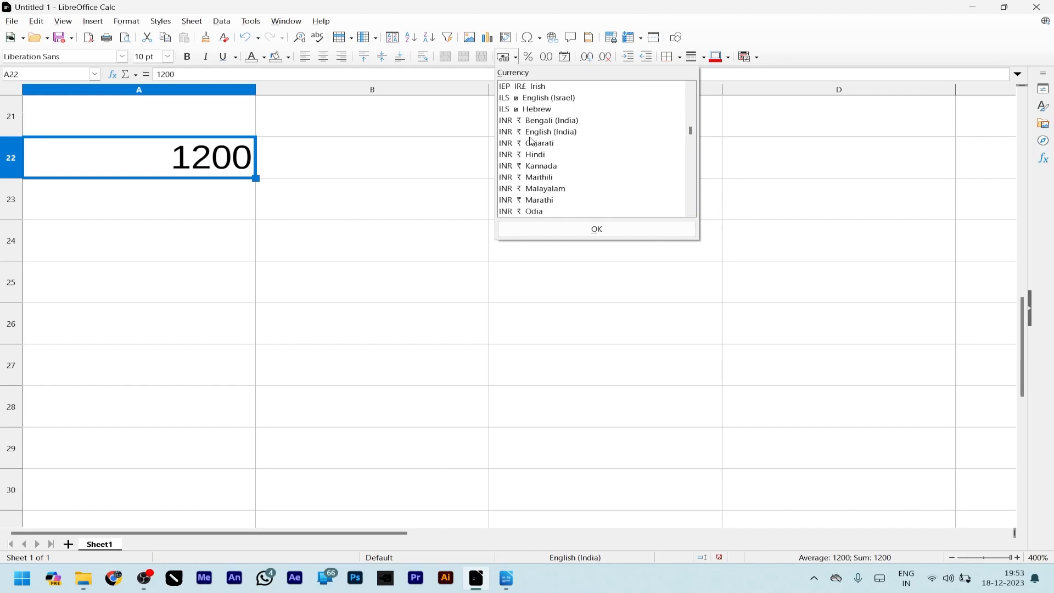
scroll(529, 151, down, 4)
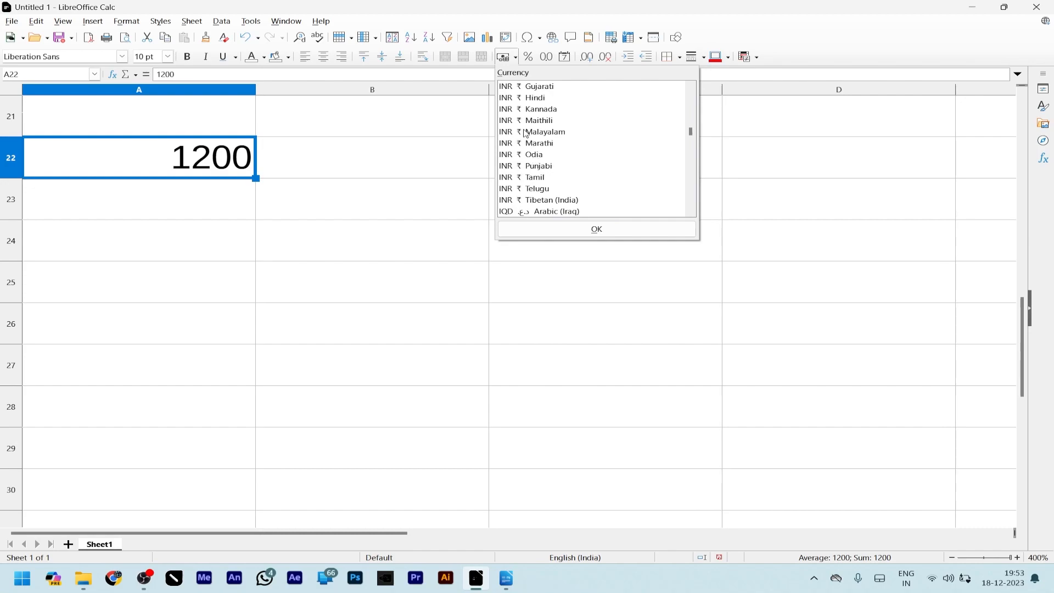
scroll(526, 144, up, 2)
click(530, 143)
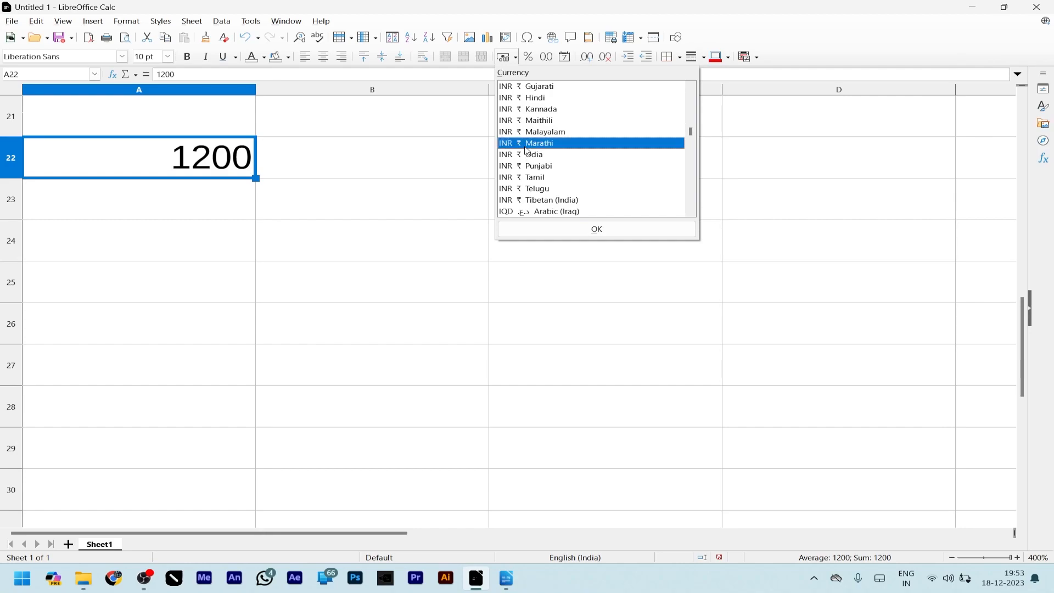
click(607, 229)
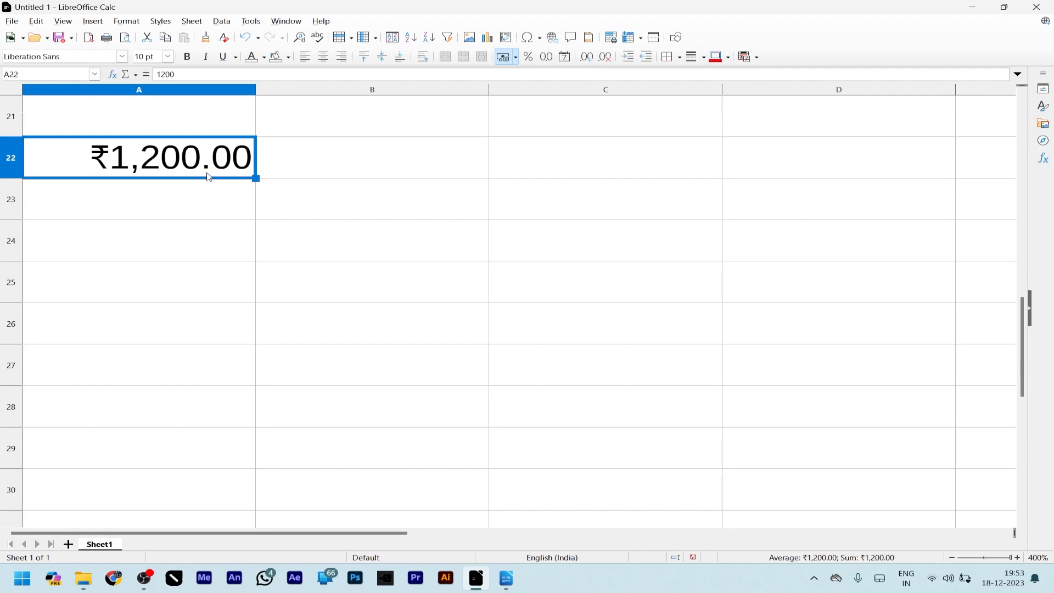
Enter 12 in cell A23 and format it as a percentage.
click(210, 212)
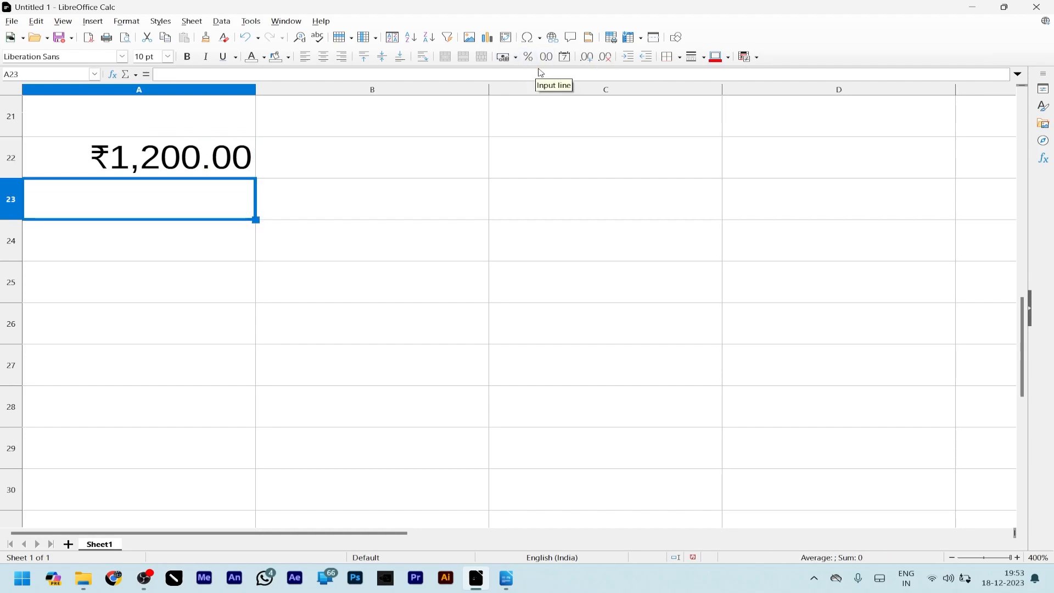
text(12)
key(Return)
key(Up)
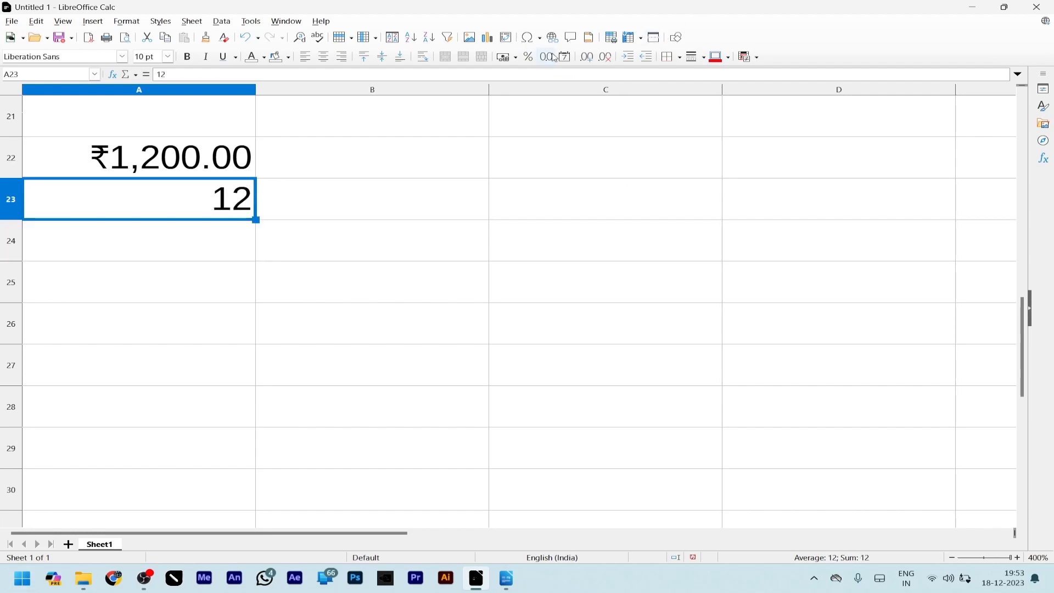
click(527, 57)
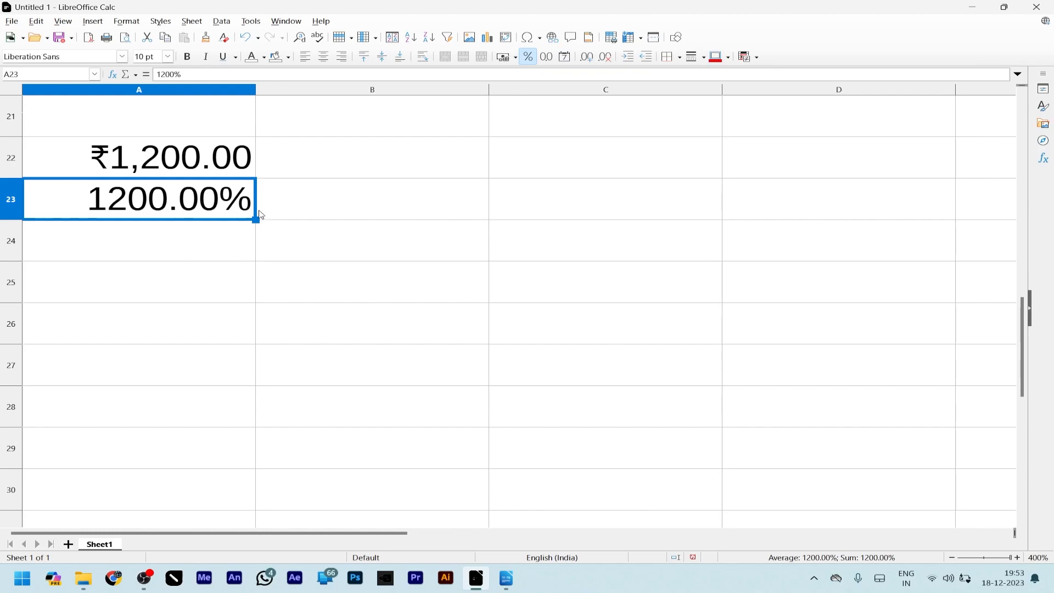
Enter 20 in cell A24 and apply the number format to it.
click(234, 247)
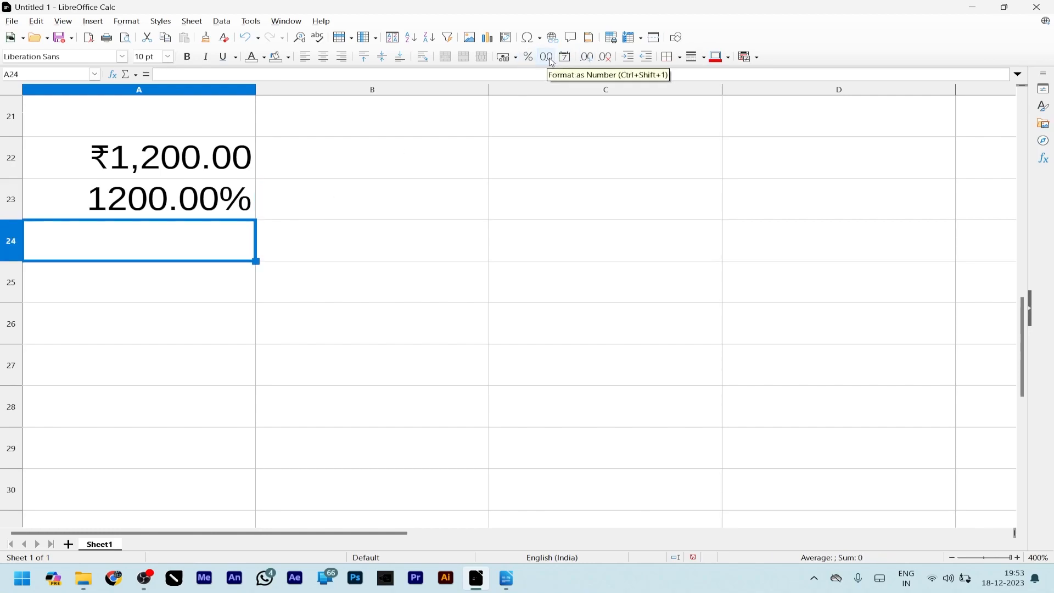
text(20)
key(Return)
key(Up)
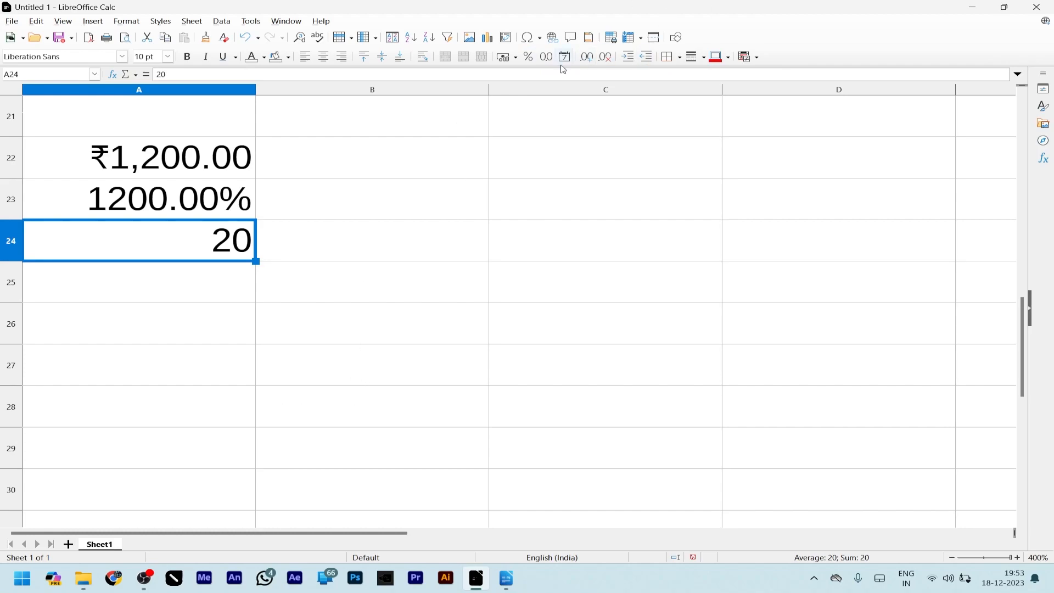
click(548, 60)
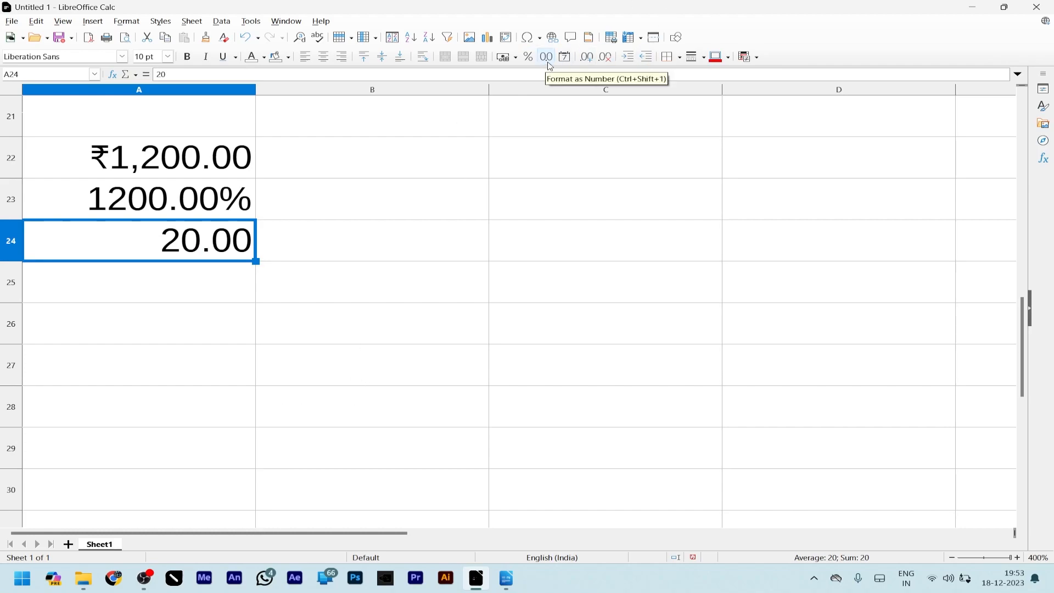
Enter 12124 in cell A25 and format it as a date.
click(227, 300)
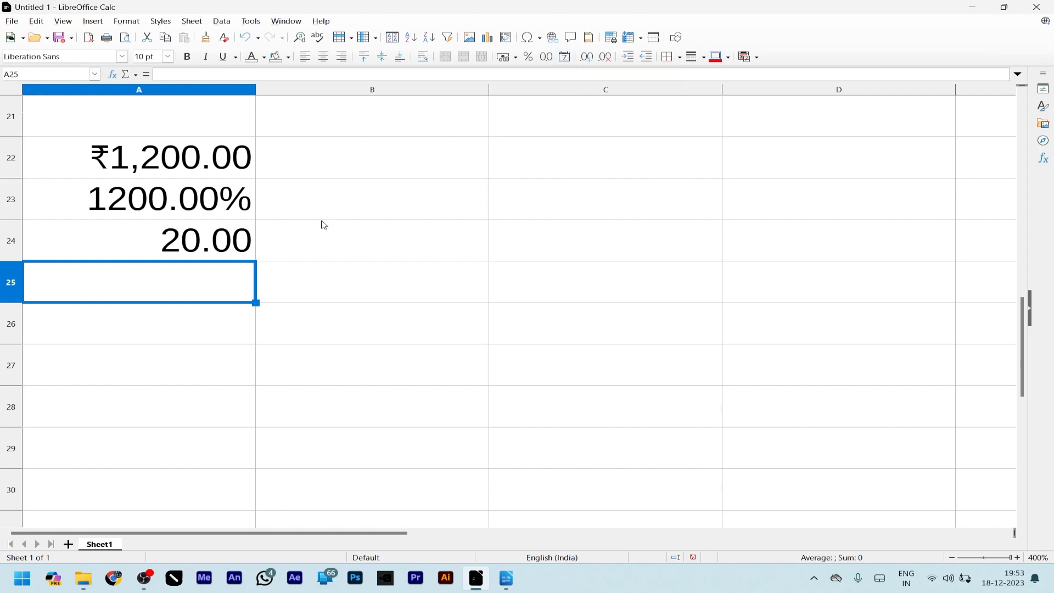
text(12124)
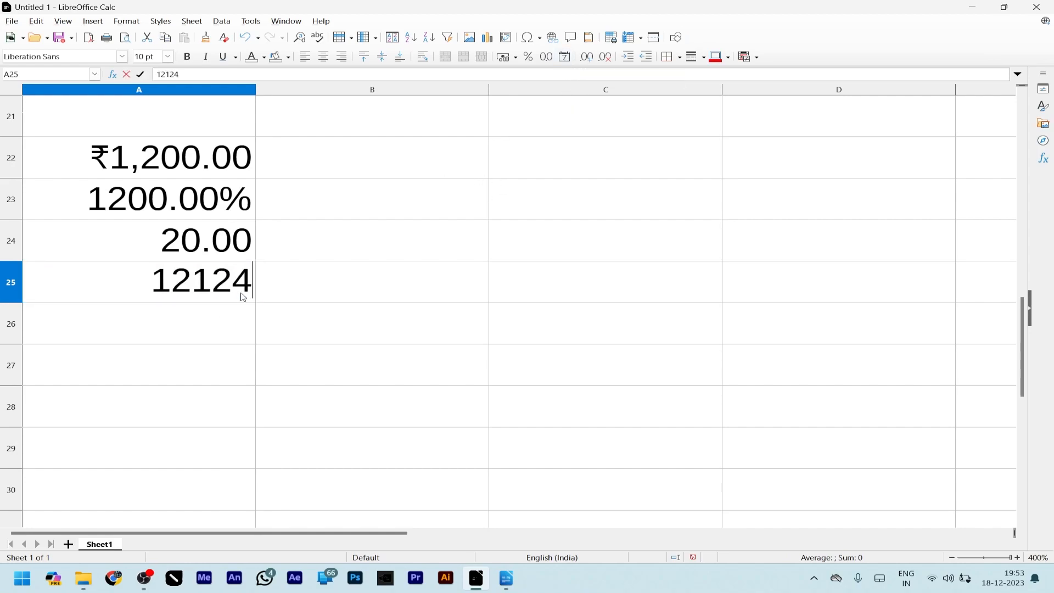
key(Return)
click(243, 297)
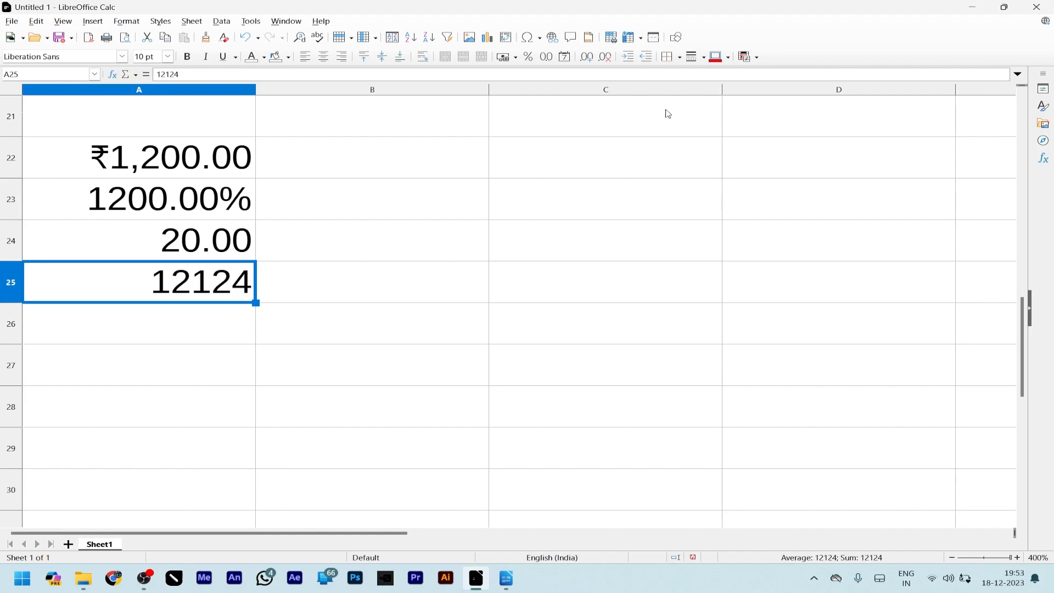
click(565, 62)
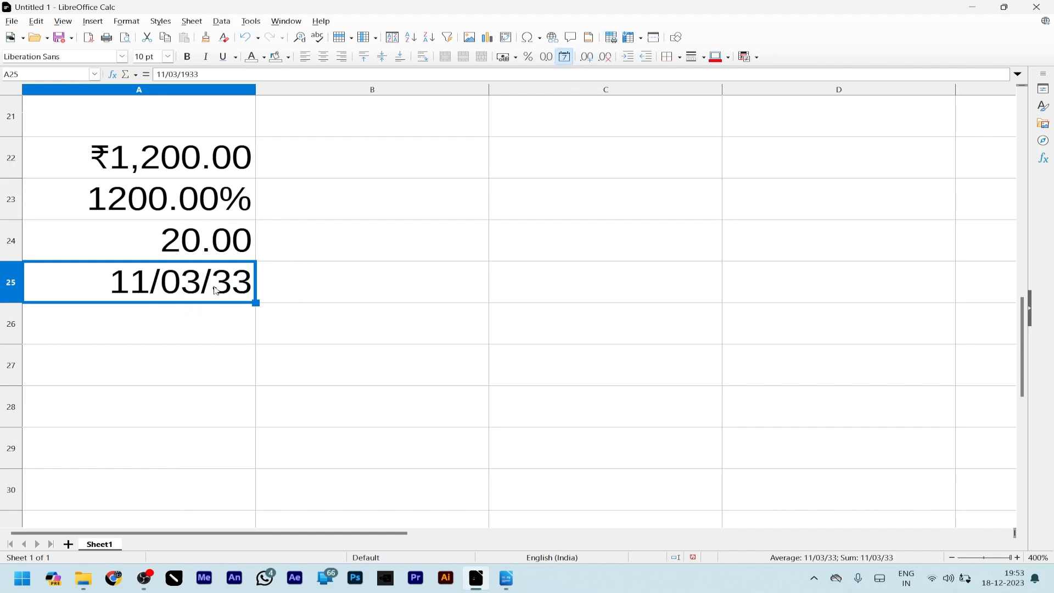
Add five decimal places to the number in cell A24 so it has seven decimals.
click(233, 252)
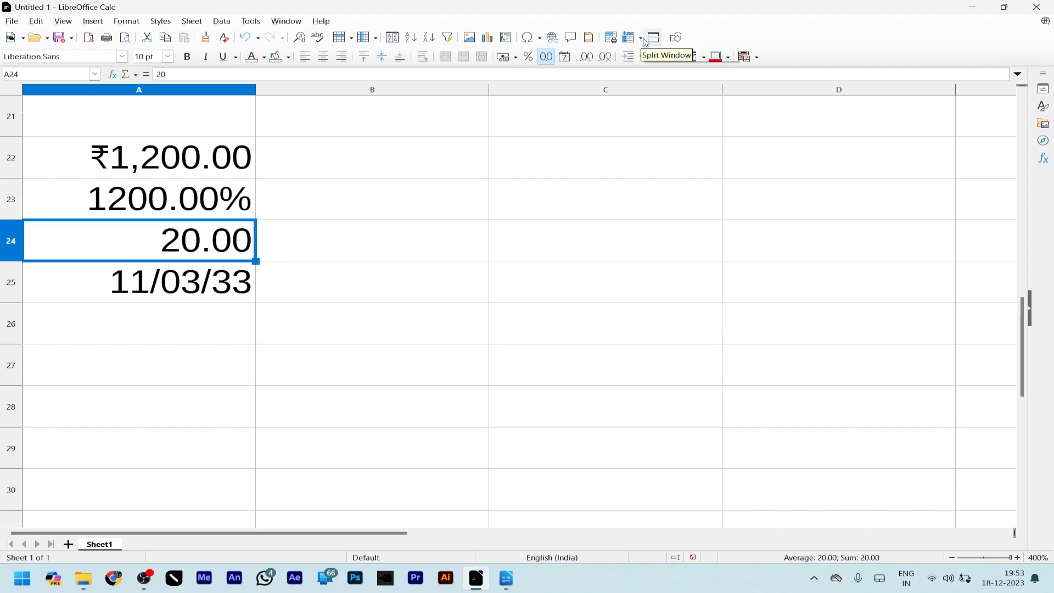
click(590, 60)
click(591, 59)
click(591, 60)
click(591, 59)
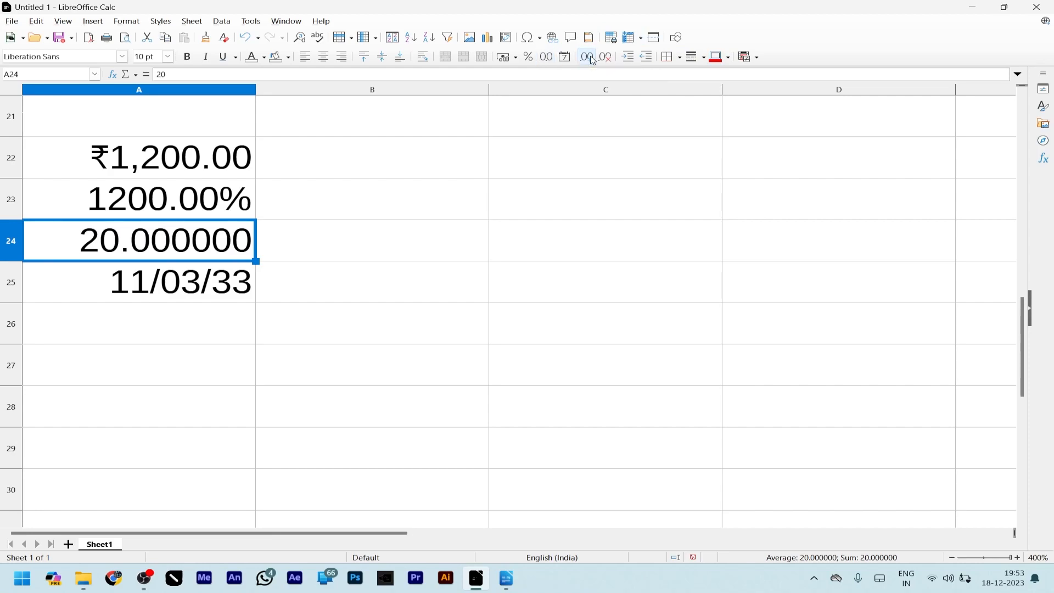
click(591, 60)
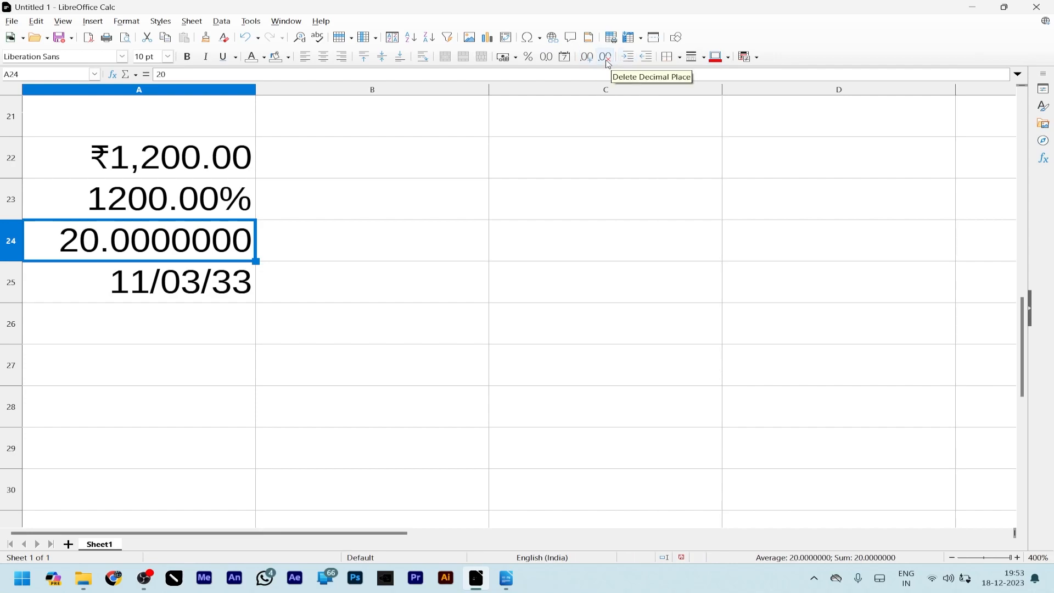
Remove all seven decimal places from the number in cell A24.
click(607, 62)
click(607, 62)
click(607, 62)
click(607, 63)
click(607, 62)
click(607, 63)
click(607, 63)
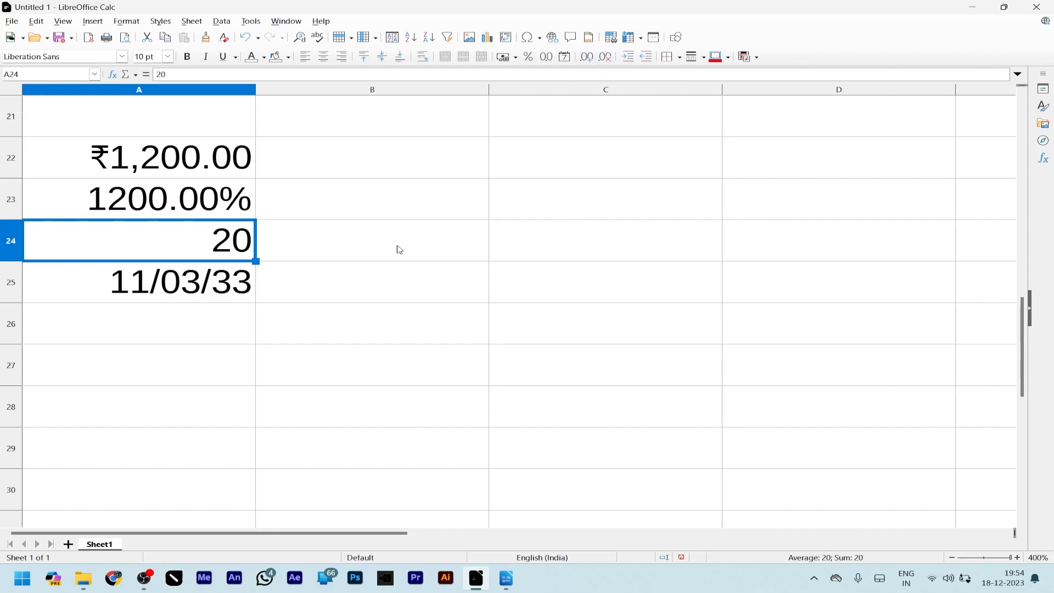
Enter the text "calc" in cell B22 and reselect that cell.
click(380, 162)
scroll(404, 169, up, 2)
scroll(405, 207, down, 3)
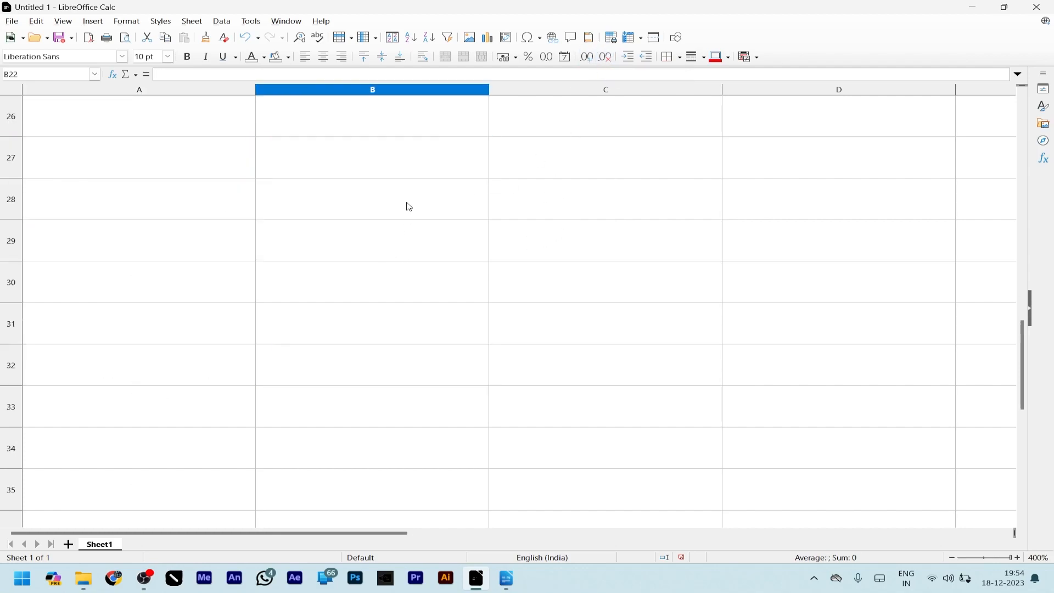
scroll(240, 220, up, 2)
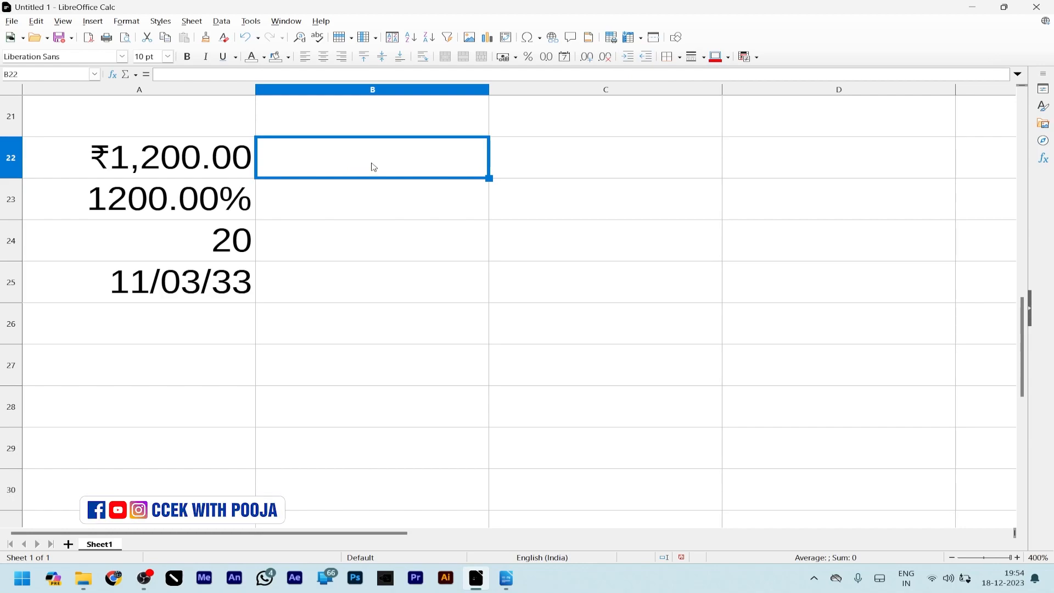
text(calc)
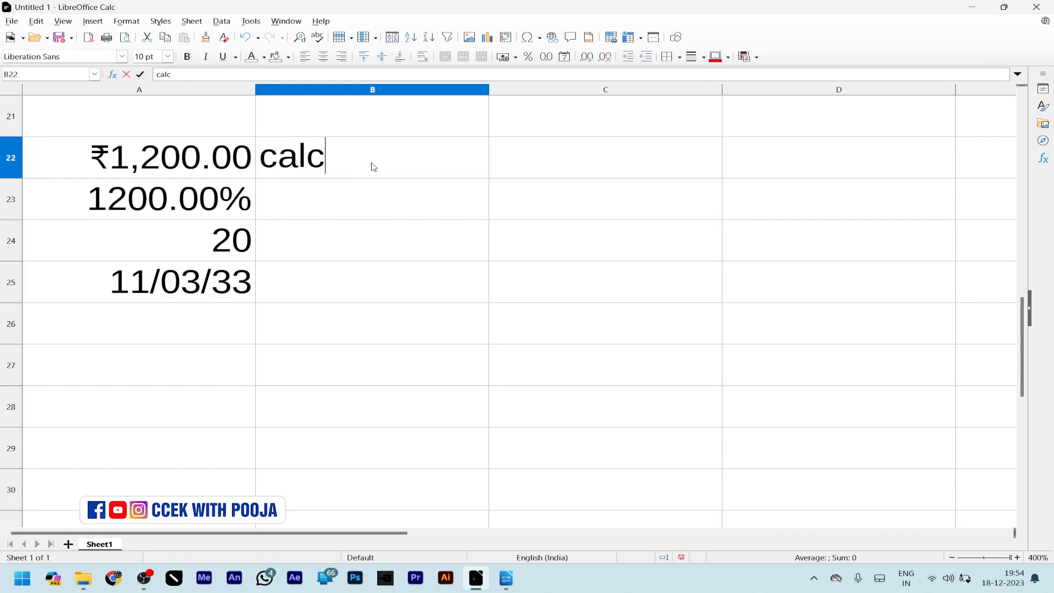
key(Return)
click(361, 173)
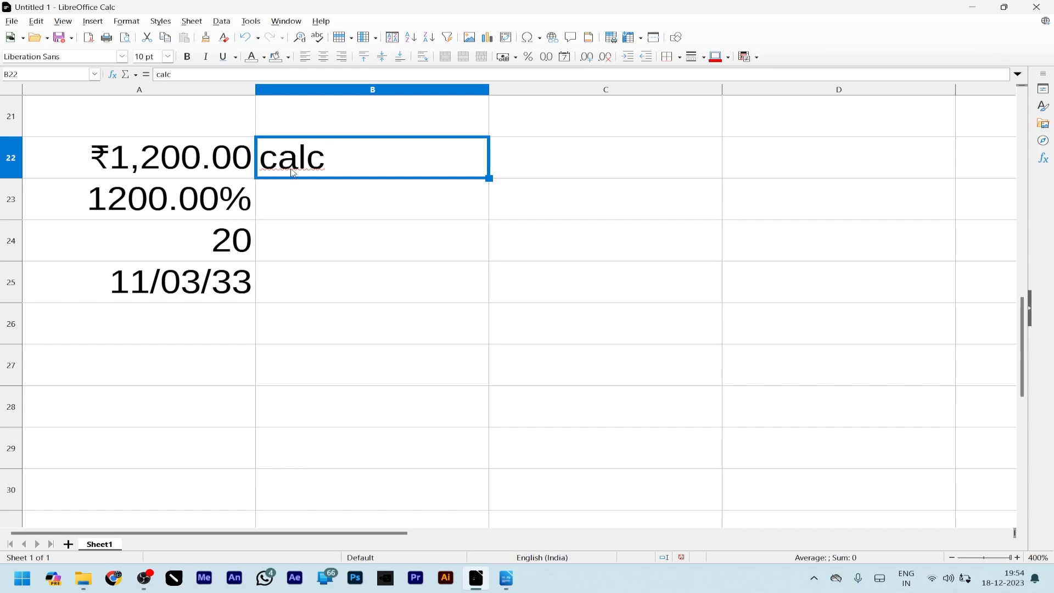
Increase the indent of the text in cell B22 by four levels.
click(628, 58)
click(627, 58)
click(627, 57)
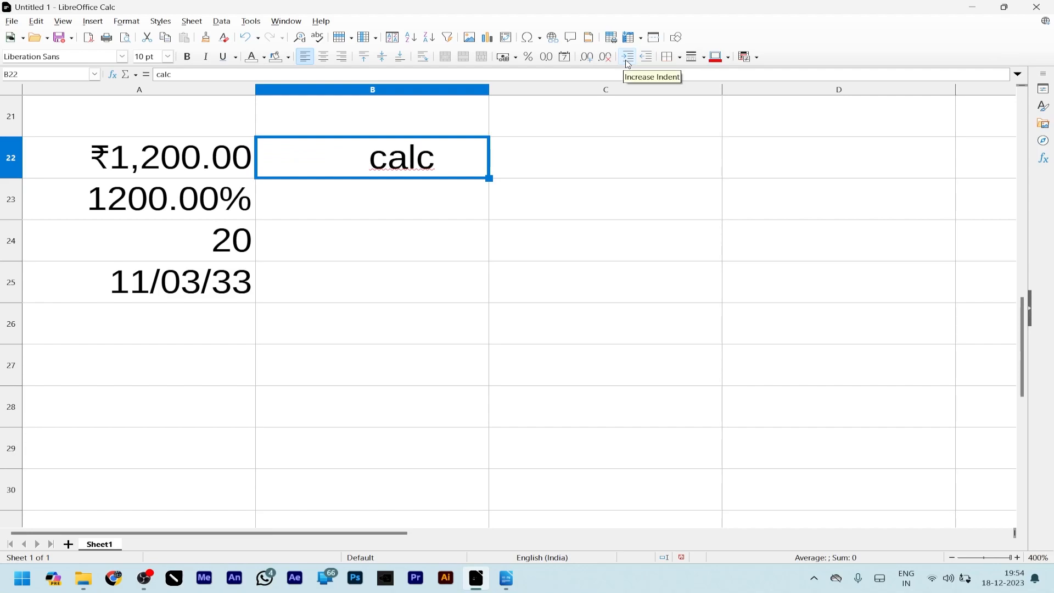
click(627, 57)
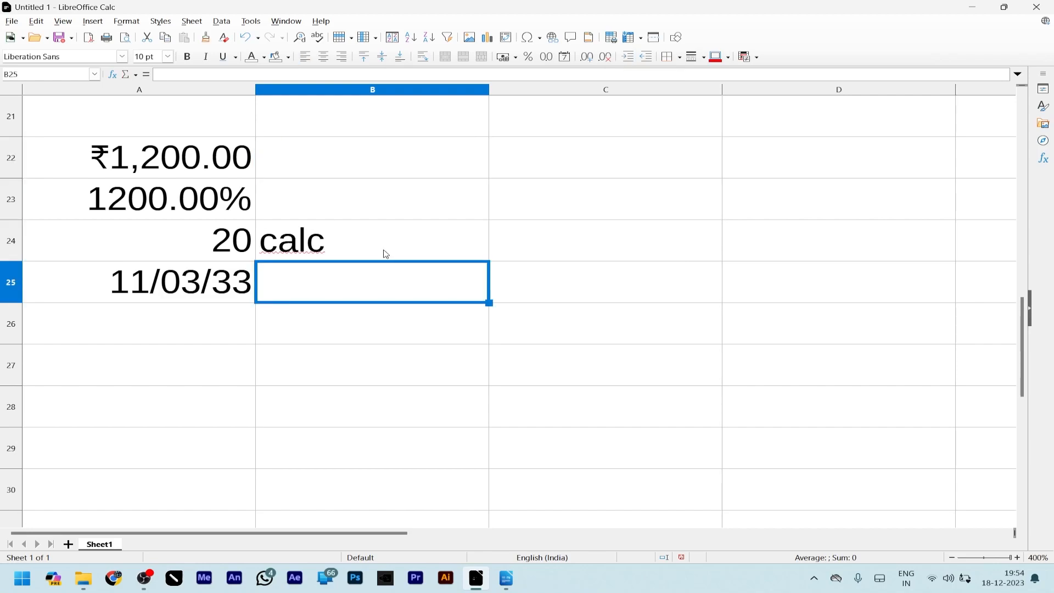
Increase the indent of the text "calc" in cell B24 by four levels.
click(385, 254)
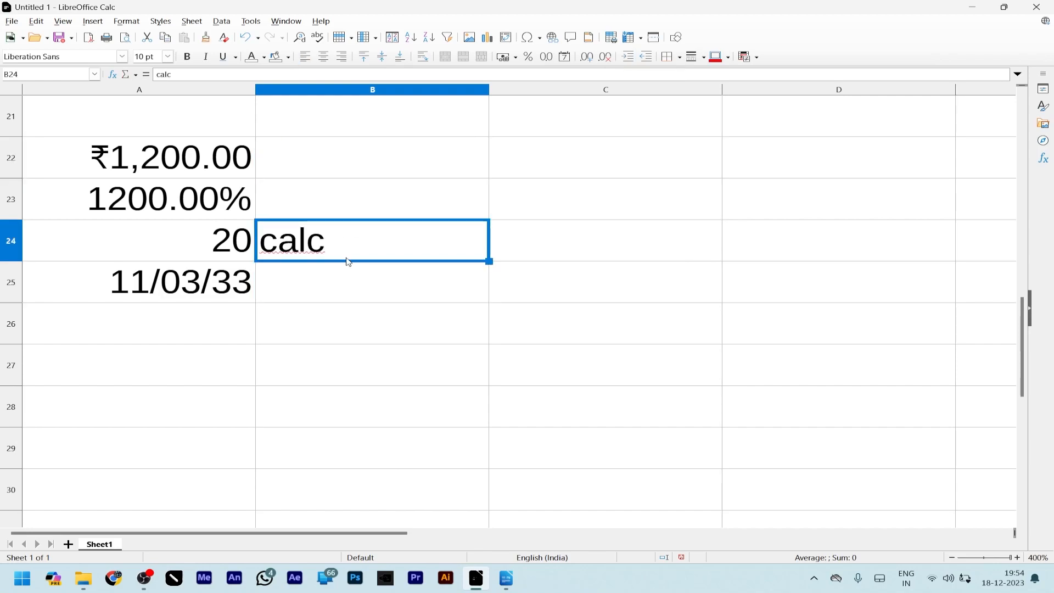
click(629, 58)
click(630, 59)
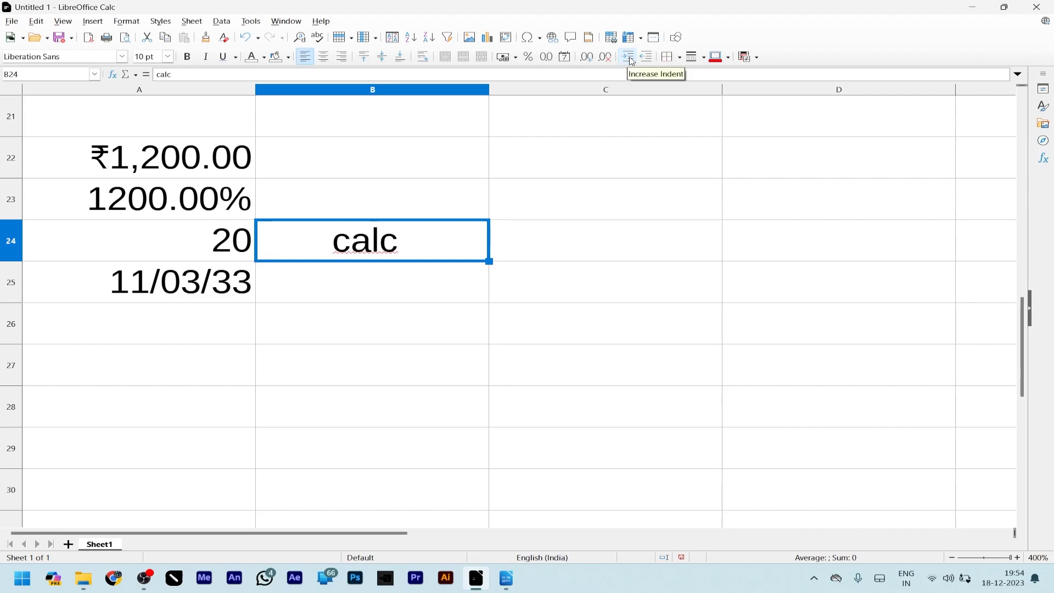
click(631, 59)
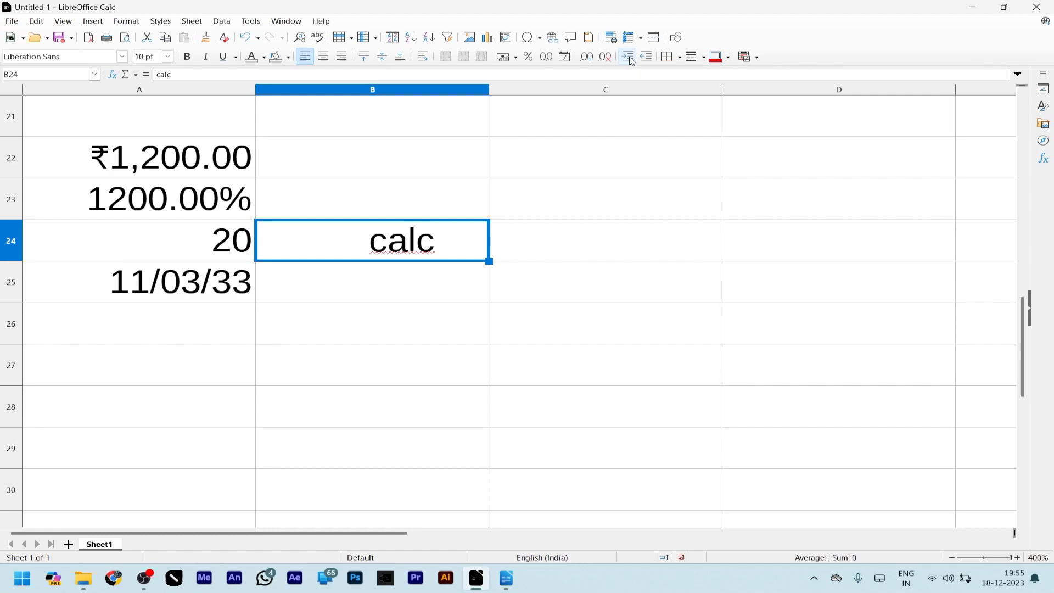
click(629, 57)
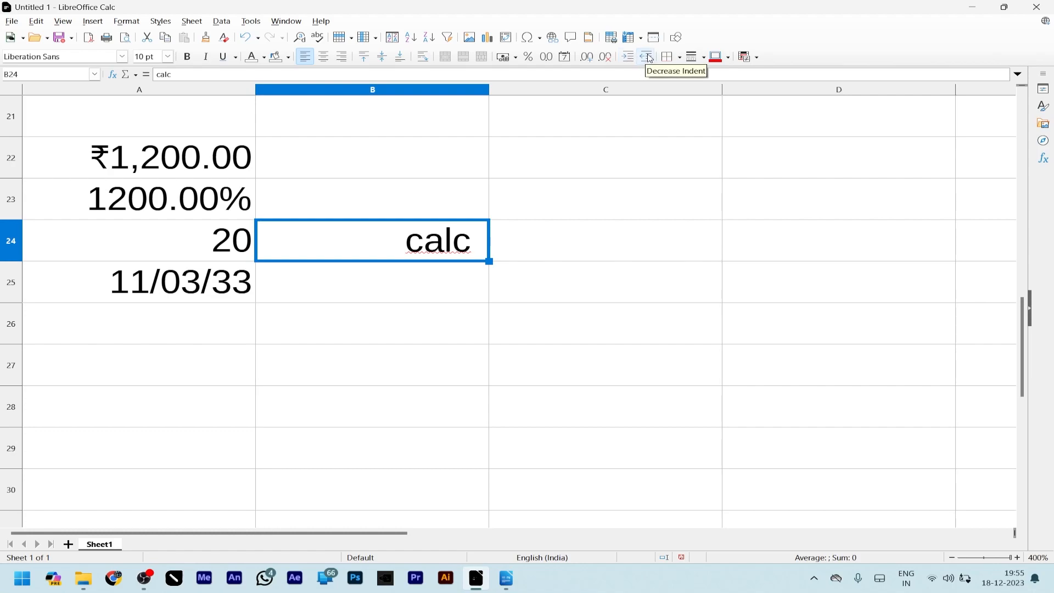
Decrease the indent of cell B24 by four levels back to the cell's edge and select cell C23.
click(646, 57)
click(648, 58)
click(649, 58)
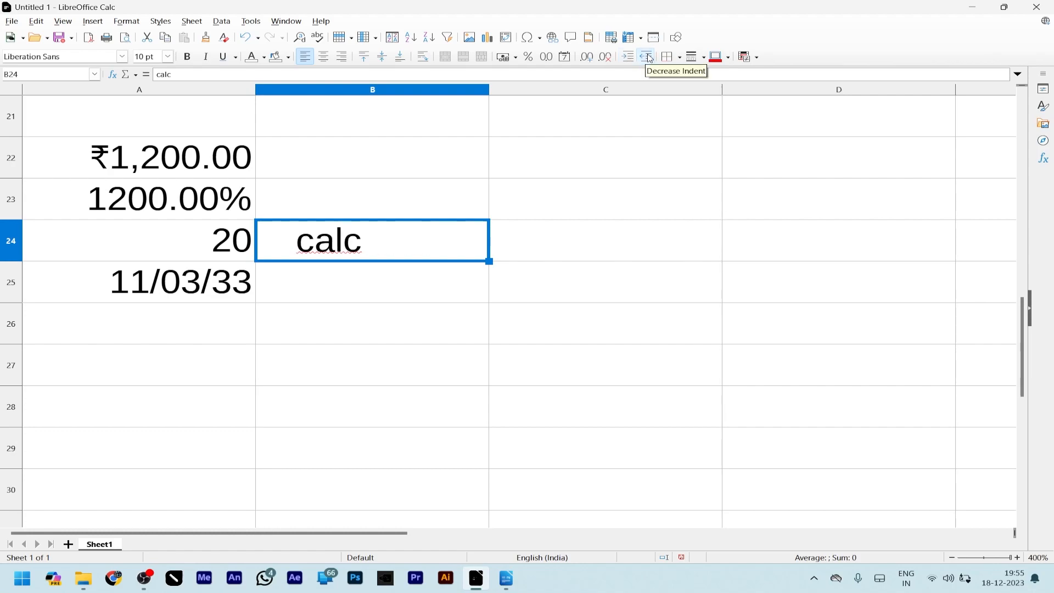
click(648, 58)
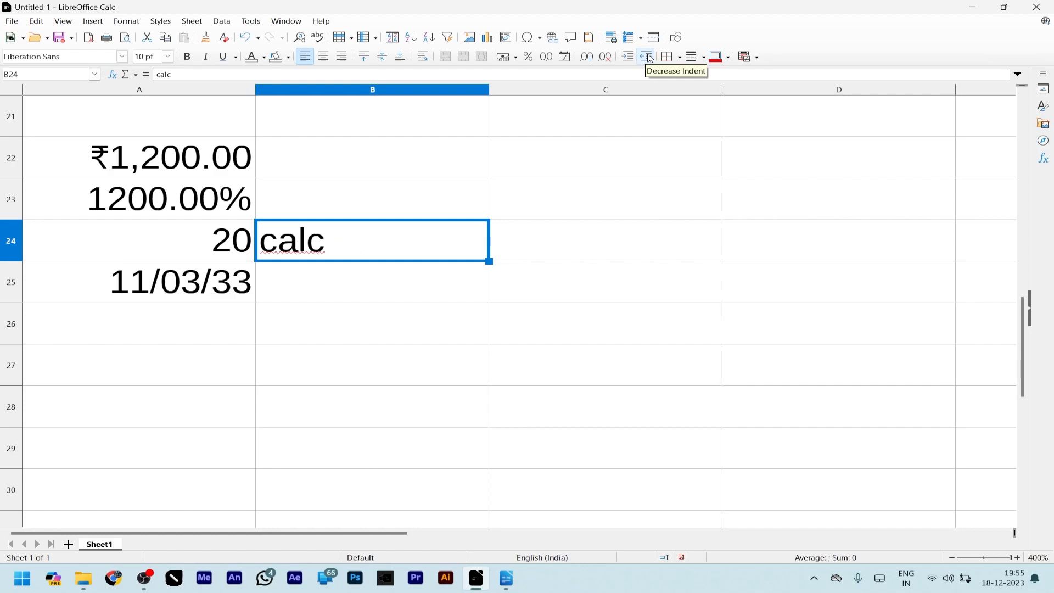
click(597, 206)
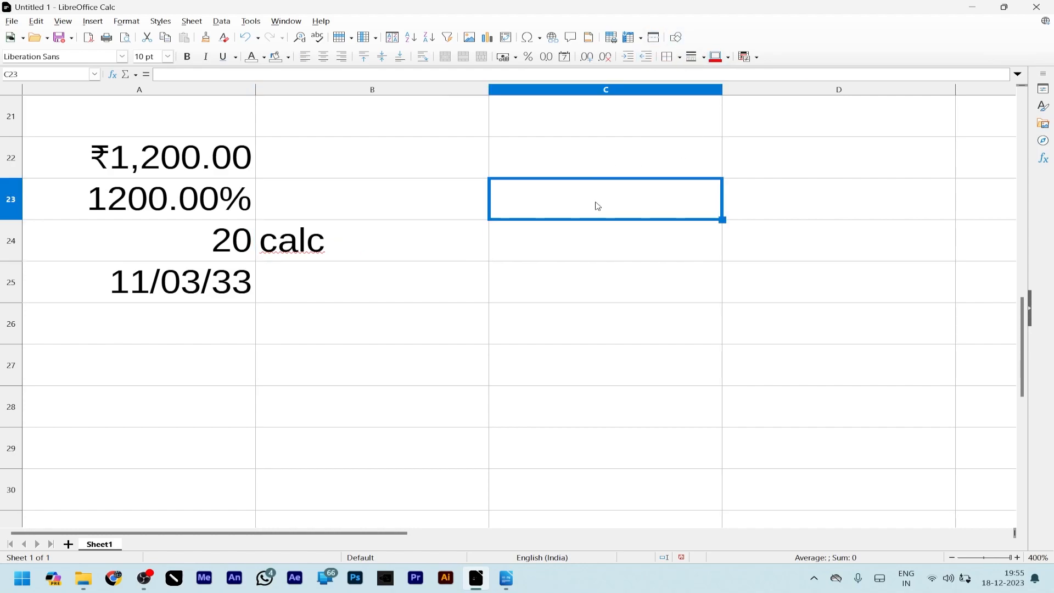